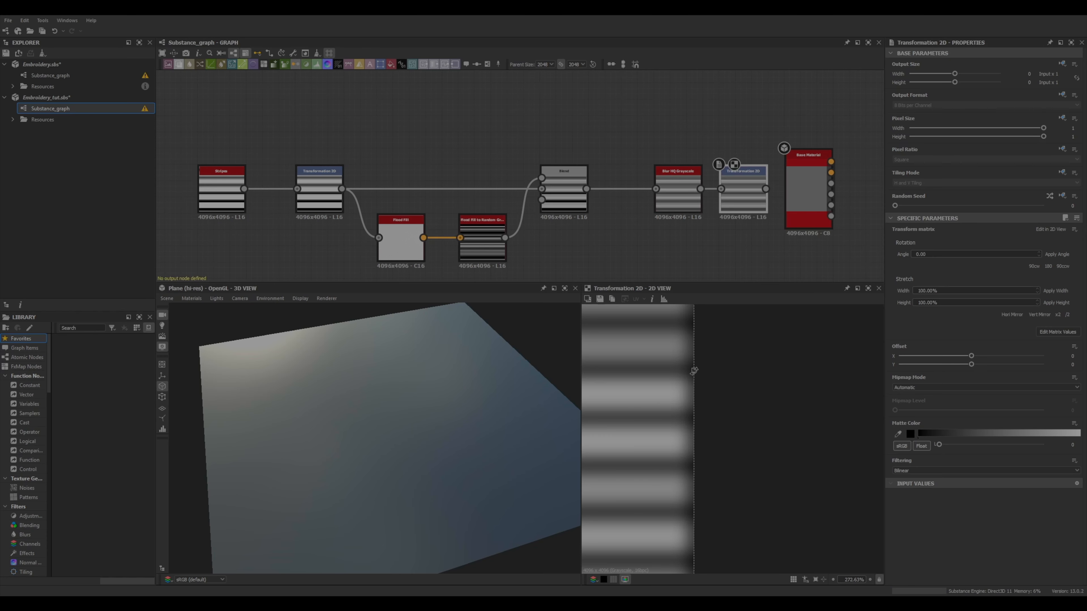
Step: Shift the final Transformation 2D of the stripe chain horizontally to an X offset of about -0.0003
scroll(711, 377, down, 10)
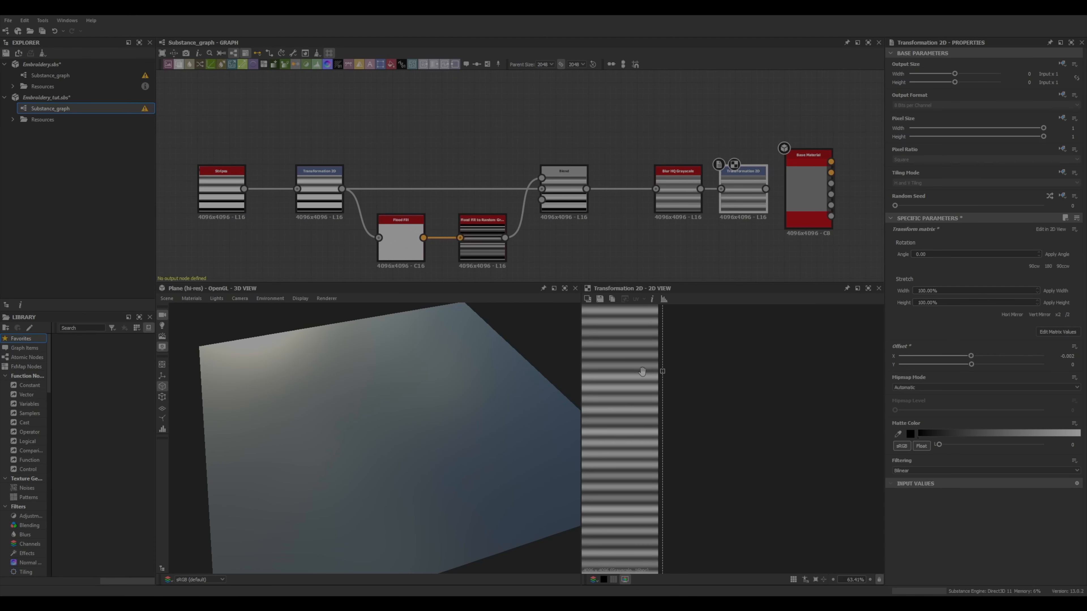
scroll(728, 409, up, 9)
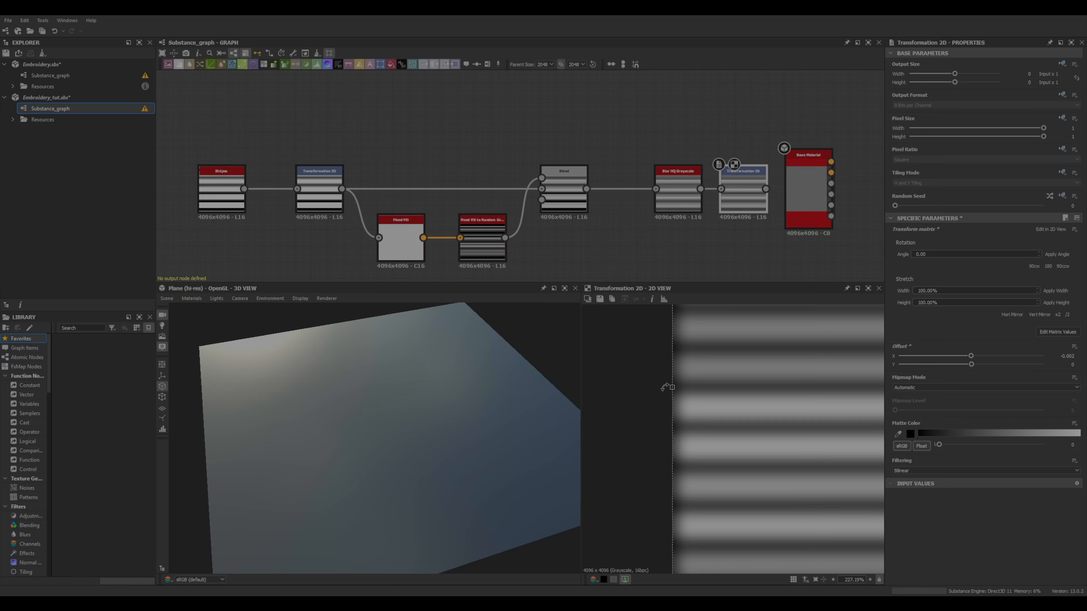
drag(672, 388, 659, 388)
scroll(759, 235, down, 4)
scroll(715, 418, down, 10)
middle_drag(727, 416, 606, 427)
key(f)
scroll(753, 235, up, 3)
Step: Move the whole stripe node chain away from the Base Material node and check the blurred stripes up close
scroll(753, 235, down, 4)
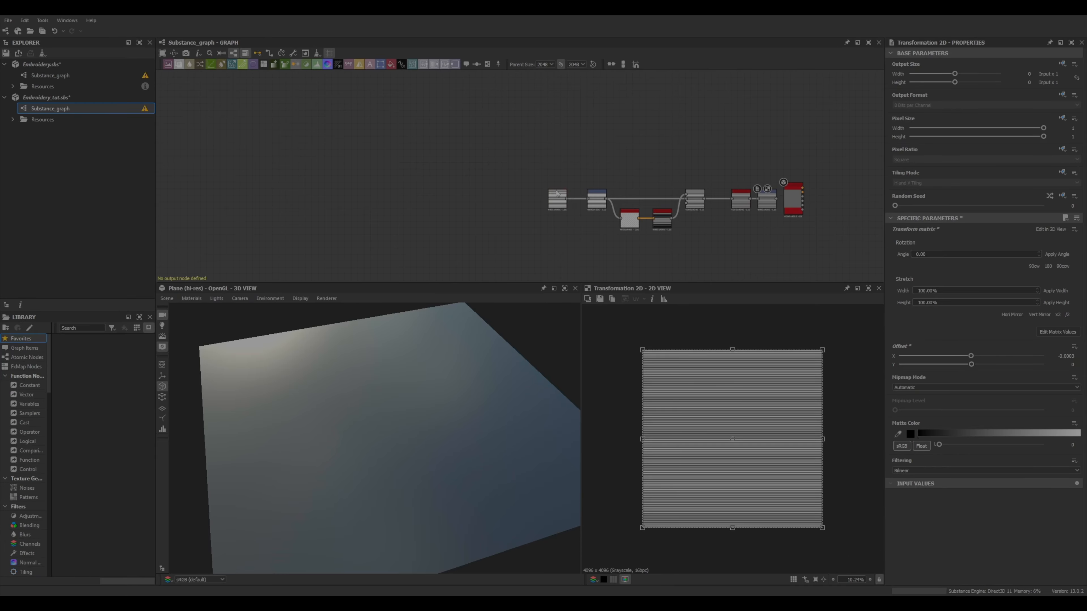
drag(534, 177, 660, 198)
click(666, 215)
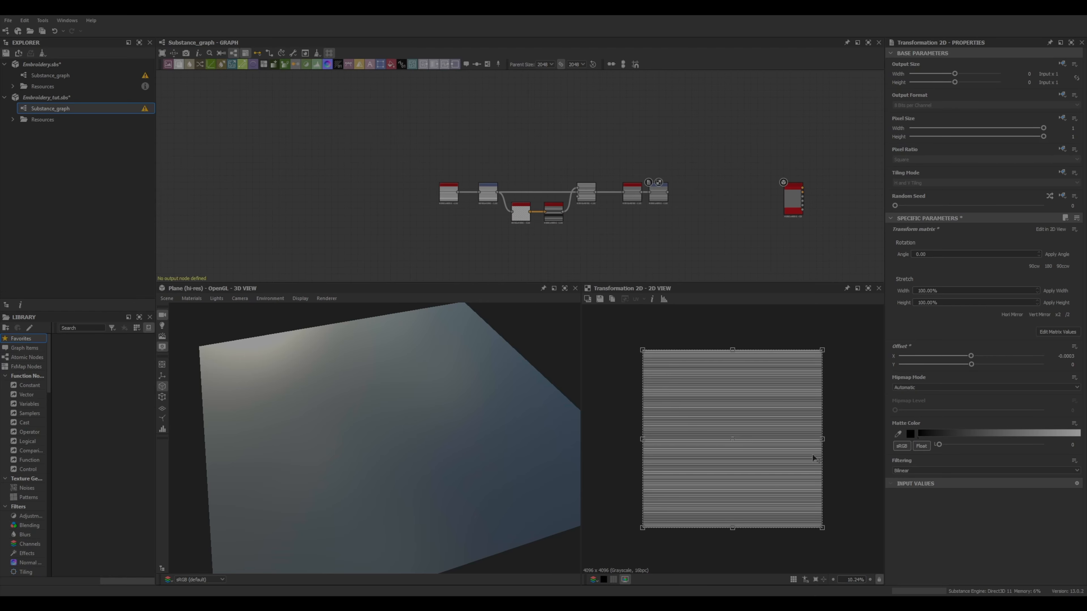
scroll(773, 445, up, 10)
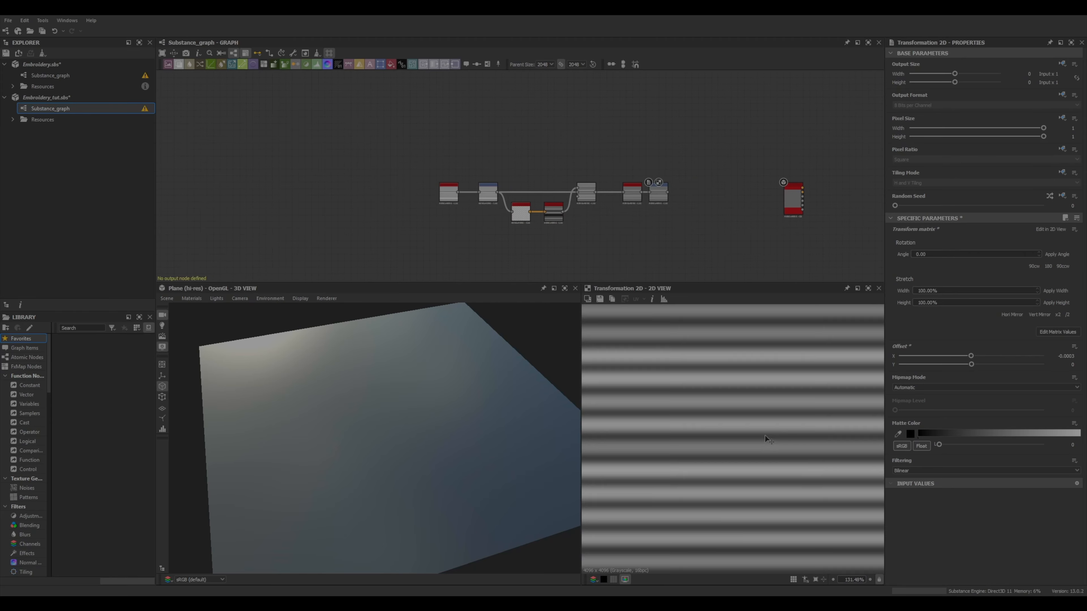
scroll(770, 443, up, 5)
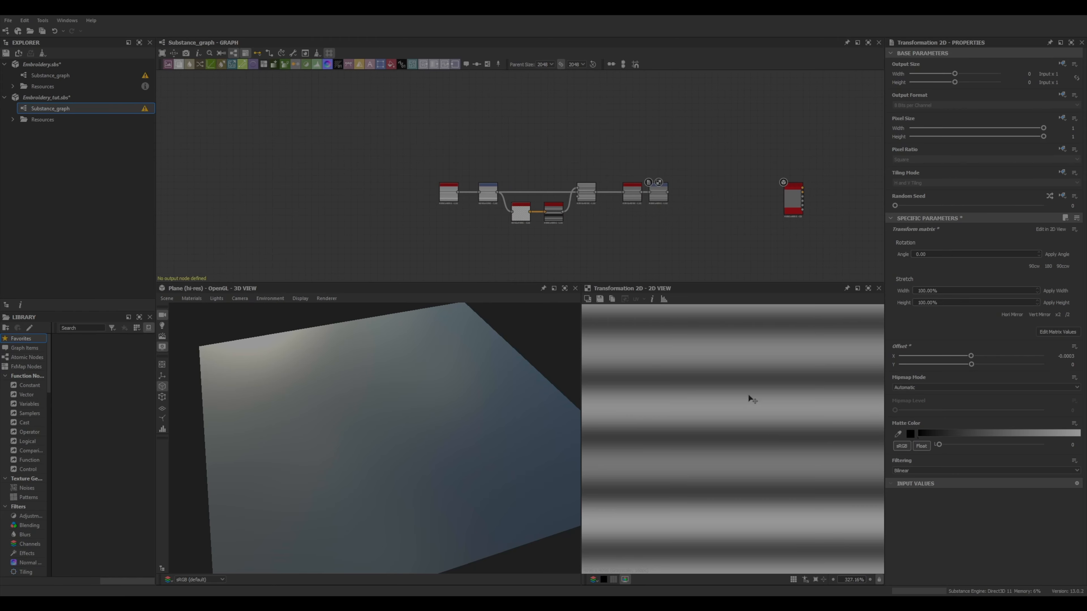
Step: Duplicate the Stripes node and place the copy in the empty area below the existing chain
mouse_move(689, 195)
middle_down()
mouse_move(692, 221)
mouse_move(700, 188)
middle_up()
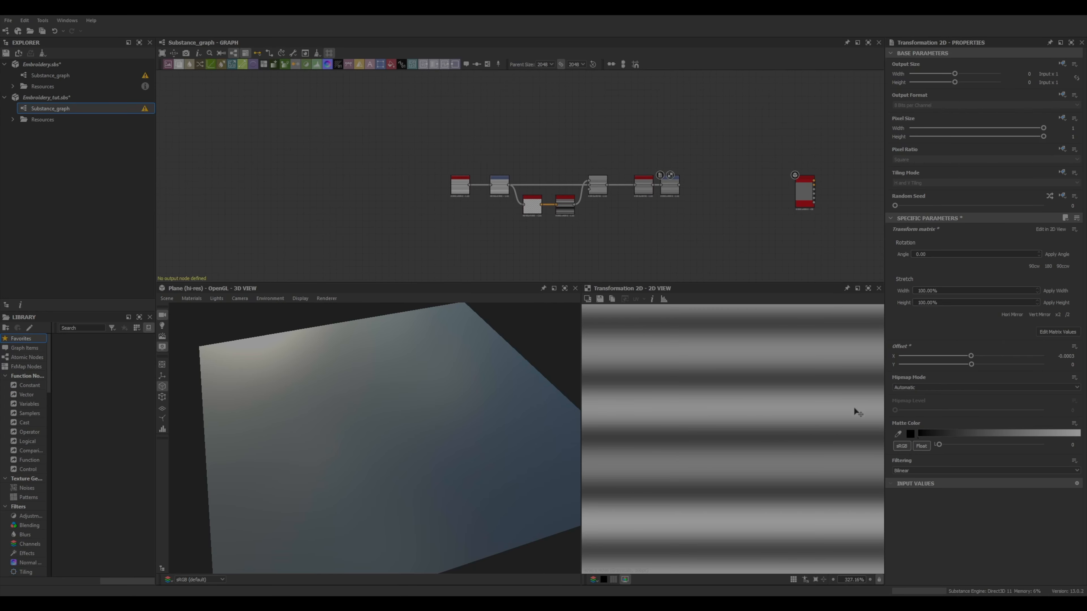
middle_drag(604, 250, 623, 190)
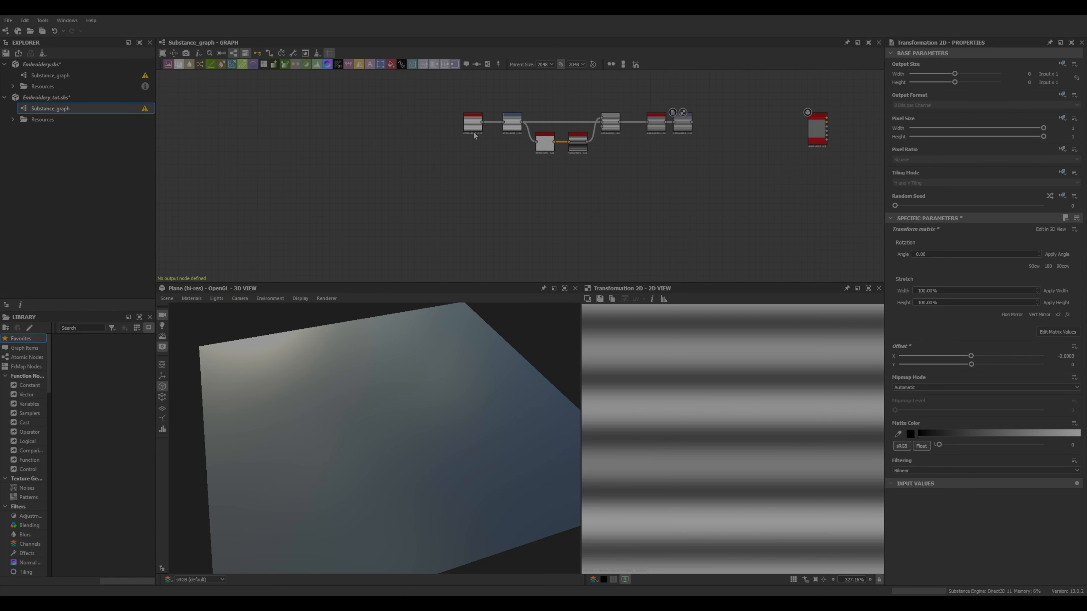
click(473, 132)
scroll(478, 140, up, 3)
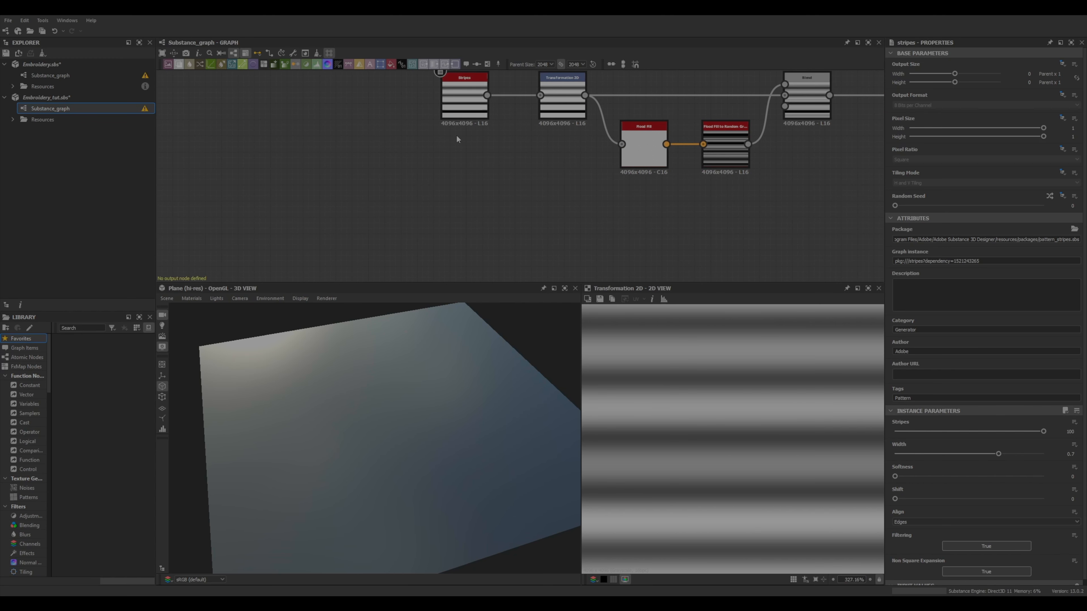
scroll(505, 133, down, 5)
click(502, 162)
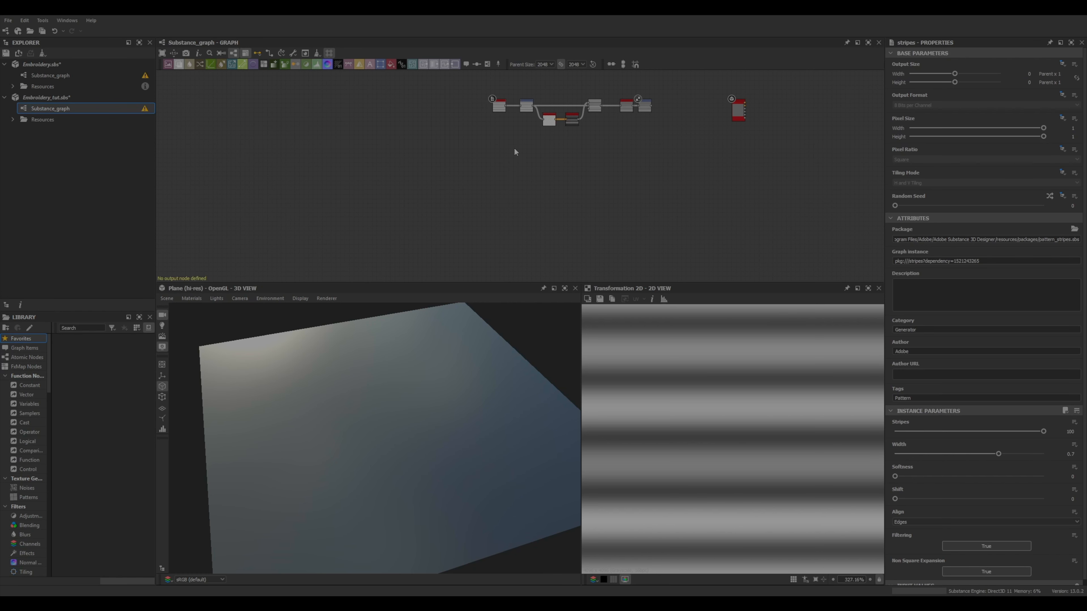
scroll(513, 147, up, 4)
key(ctrl+v)
drag(528, 200, 492, 148)
Step: Set the duplicated Stripes node's stripe count to 300, trying the maximum Shift and undoing it
double_click(492, 151)
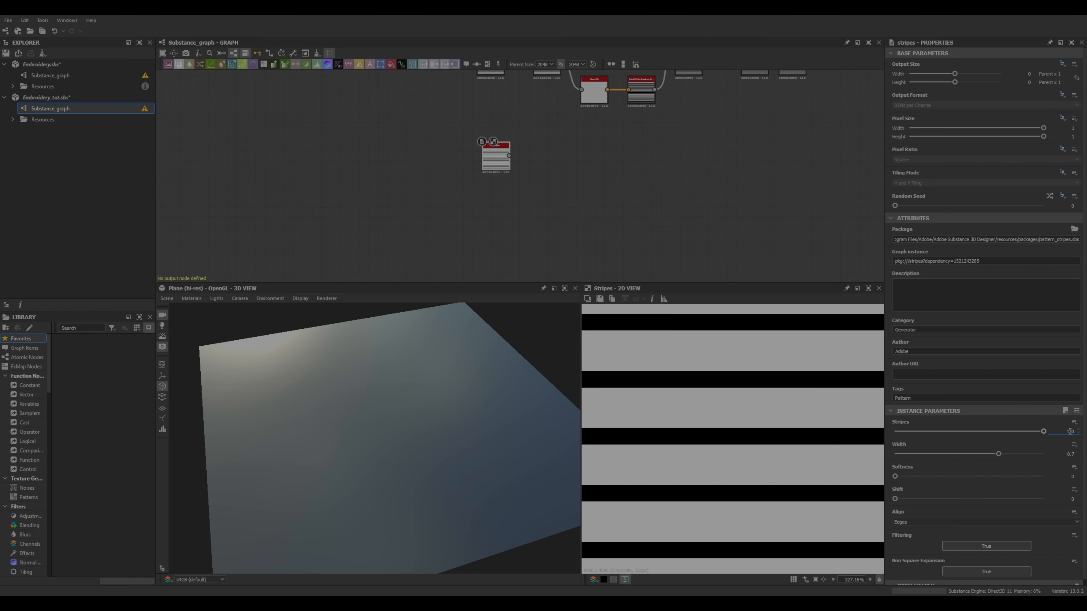
key(Return)
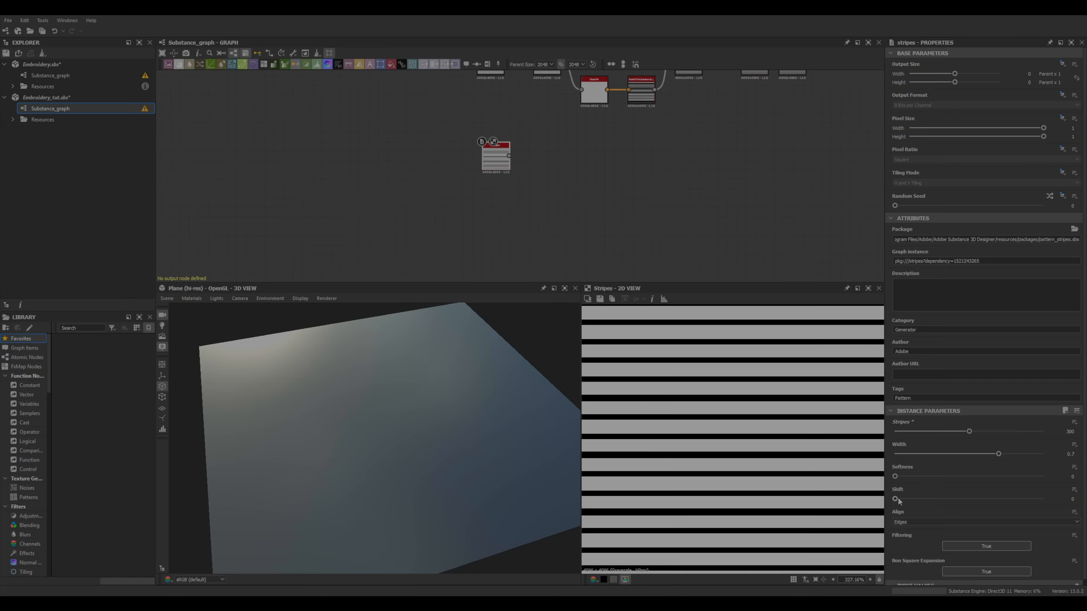
drag(895, 499, 1044, 501)
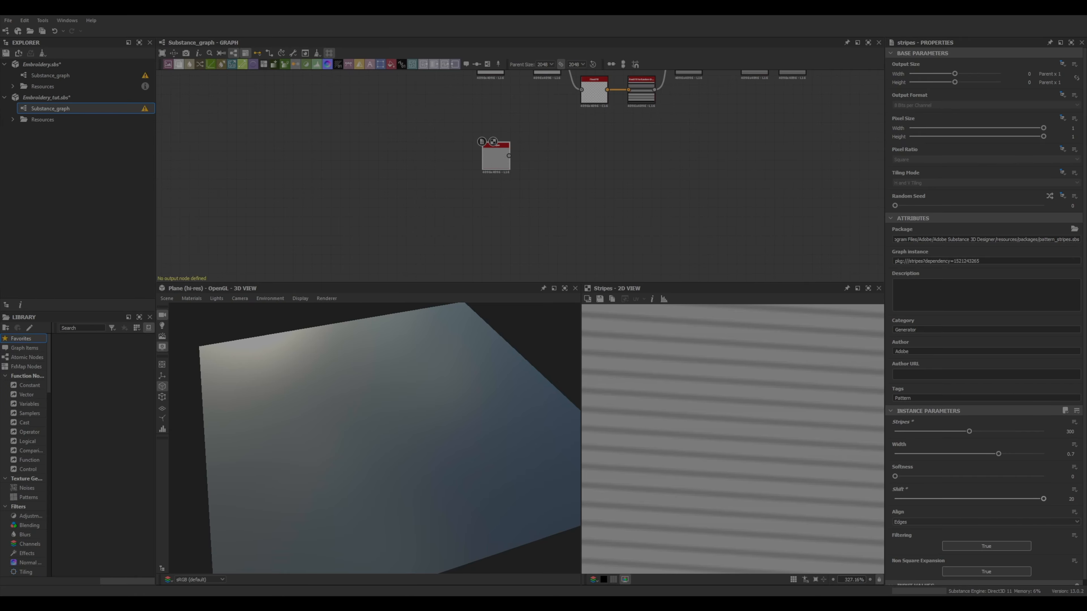
key(ctrl+z)
Step: Add a Transformation 2D after the duplicated Stripes node, rotate it by an angle of 45, and inspect the diagonal stripes
scroll(488, 155, up, 2)
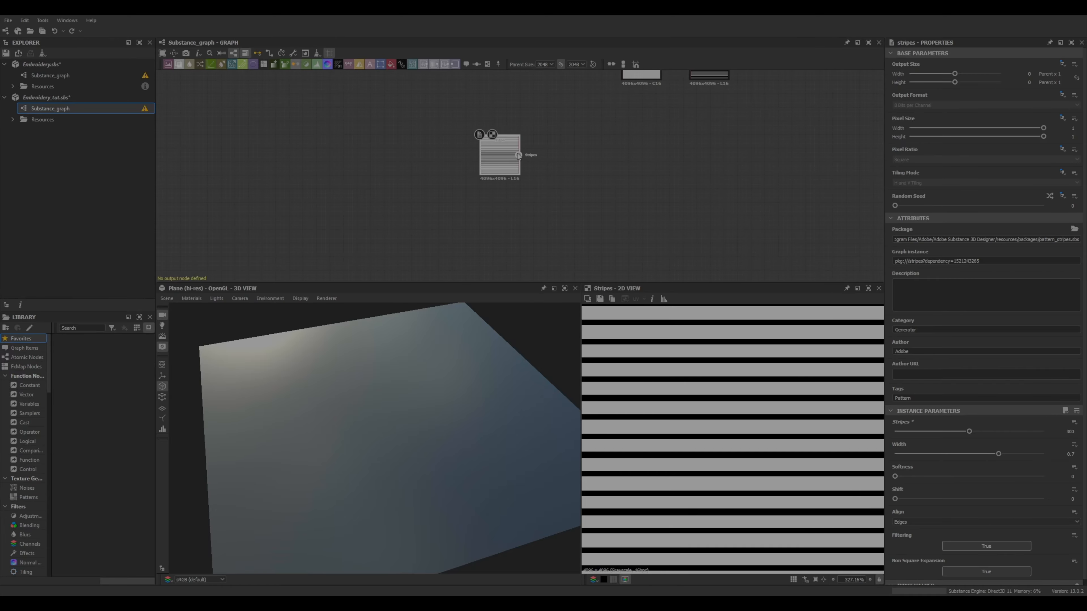
drag(518, 155, 600, 155)
click(619, 171)
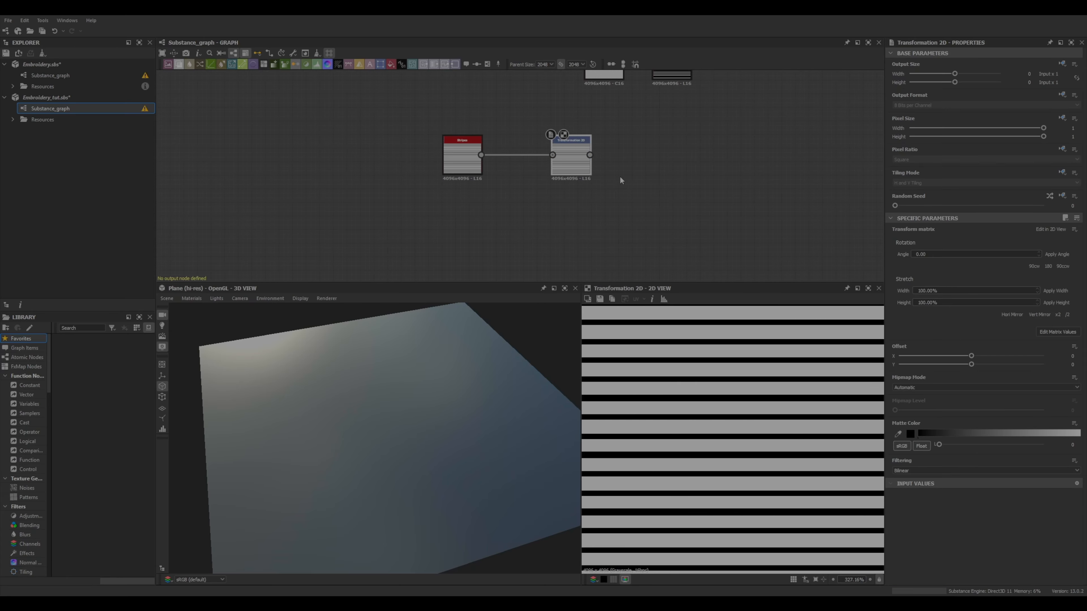
double_click(920, 254)
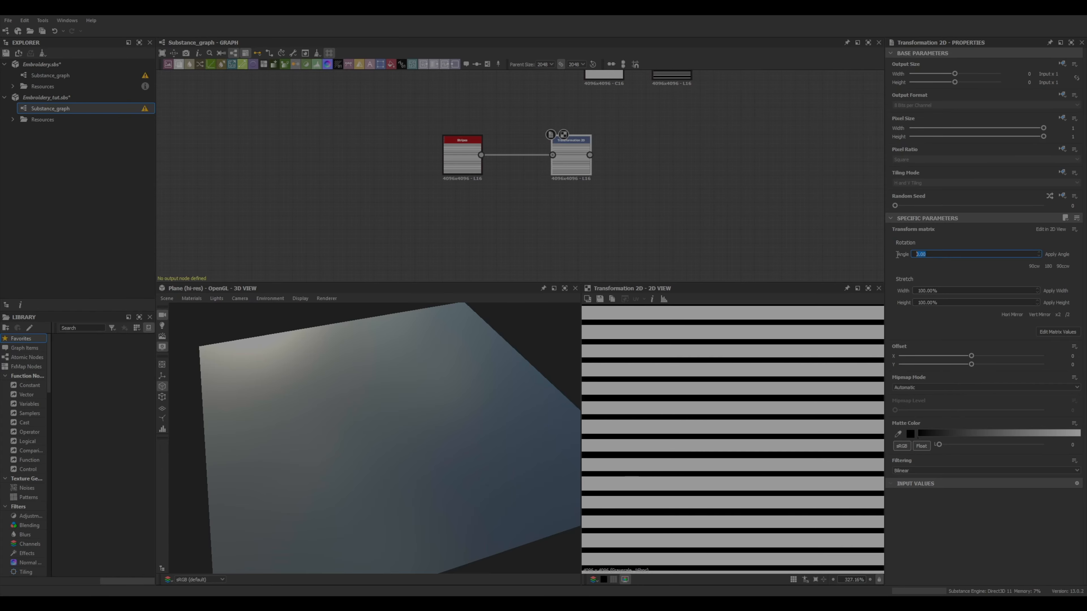
text(45)
key(Return)
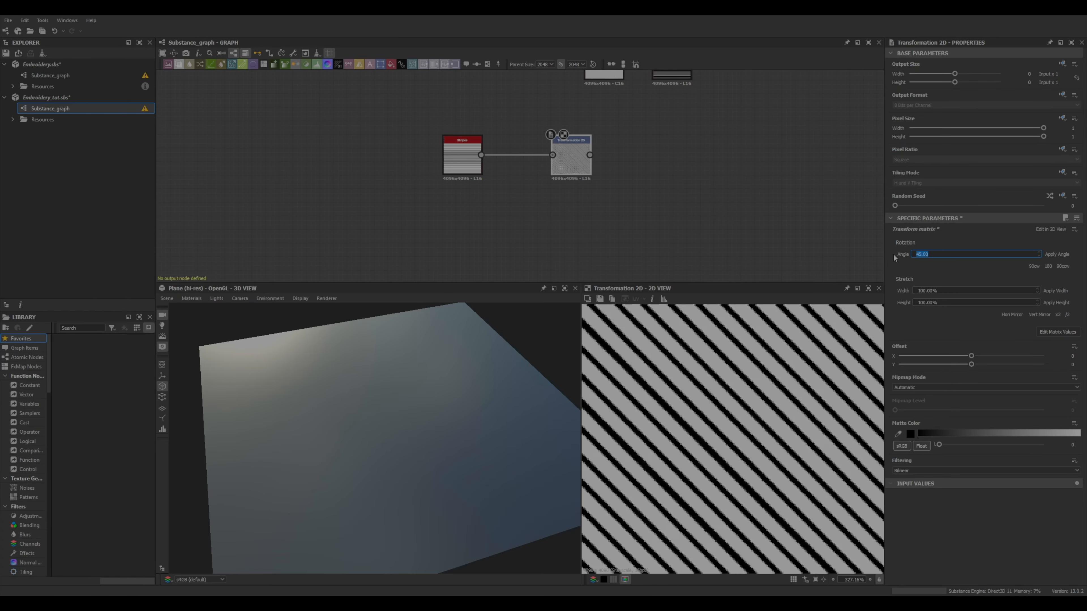
scroll(789, 405, up, 6)
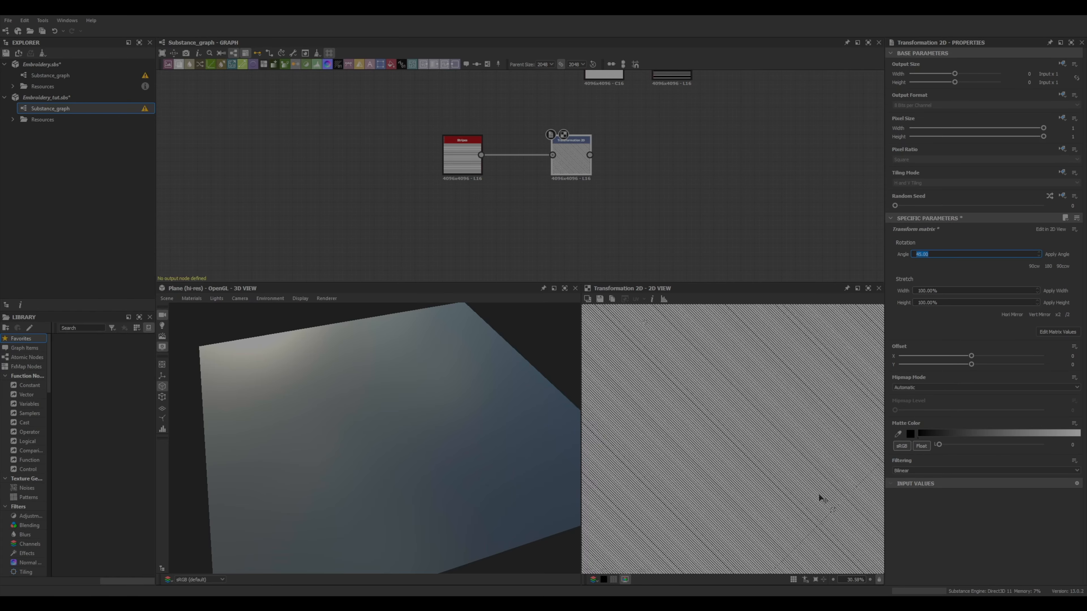
scroll(791, 406, down, 6)
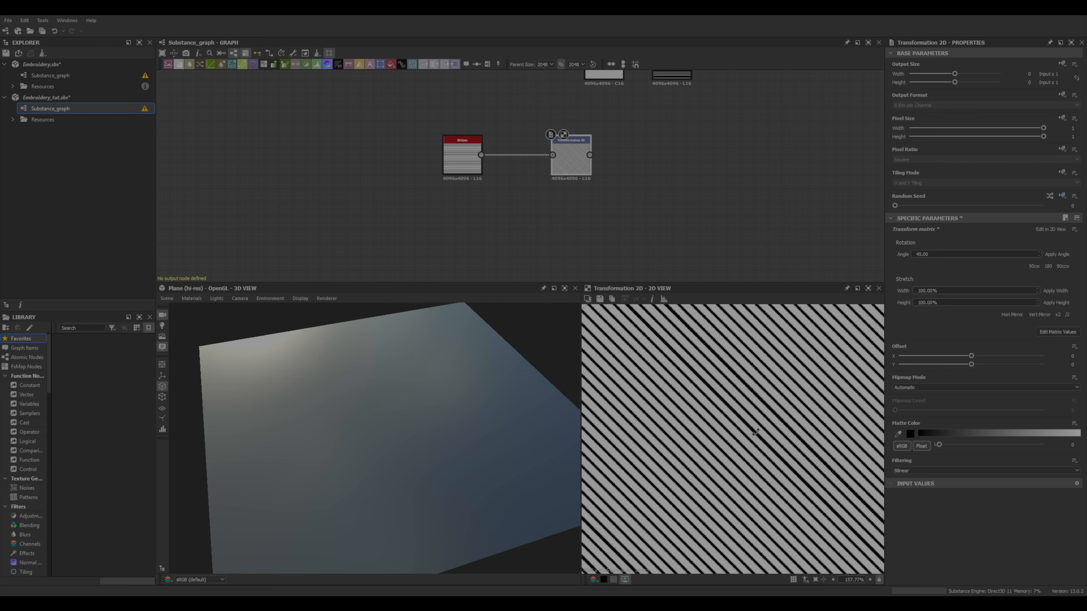
scroll(701, 393, up, 3)
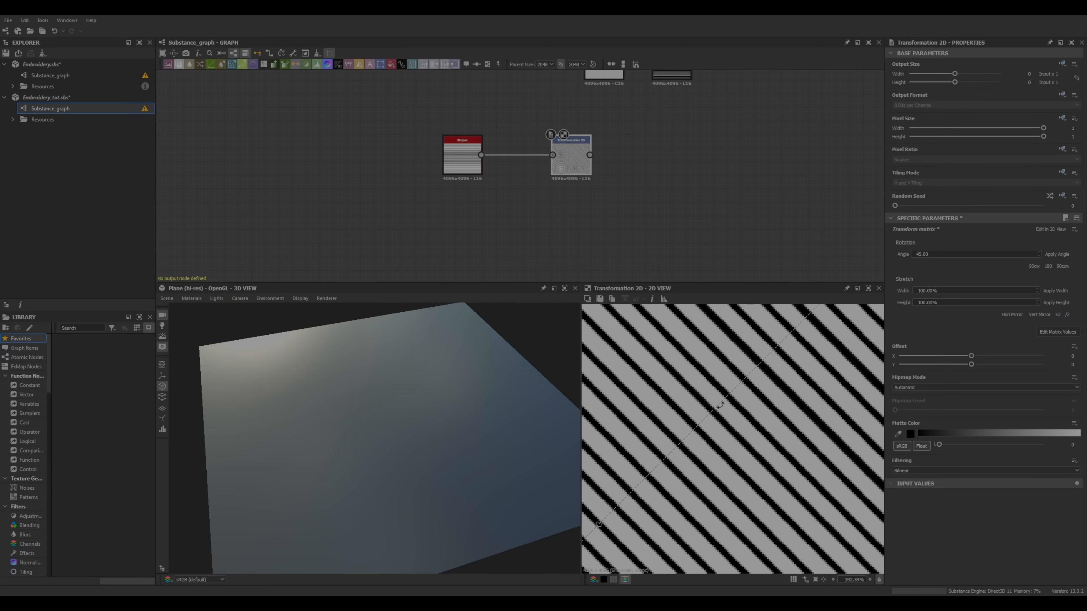
scroll(693, 385, down, 6)
scroll(691, 380, up, 5)
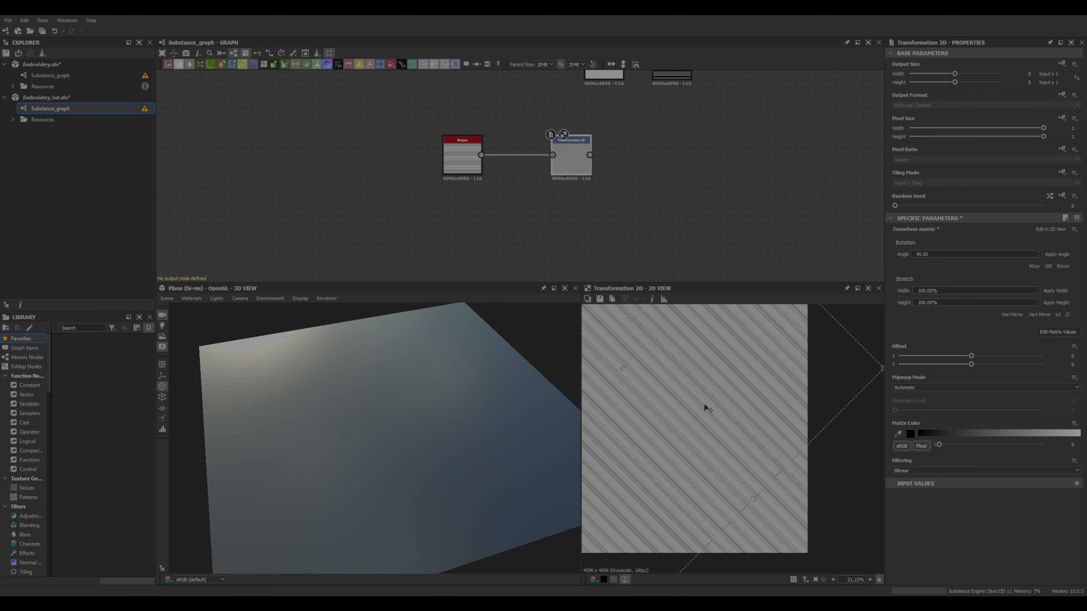
Step: Add a Blur node after the rotated Transformation 2D and lower its intensity to about 0.25
scroll(599, 165, up, 4)
drag(550, 139, 630, 127)
click(659, 188)
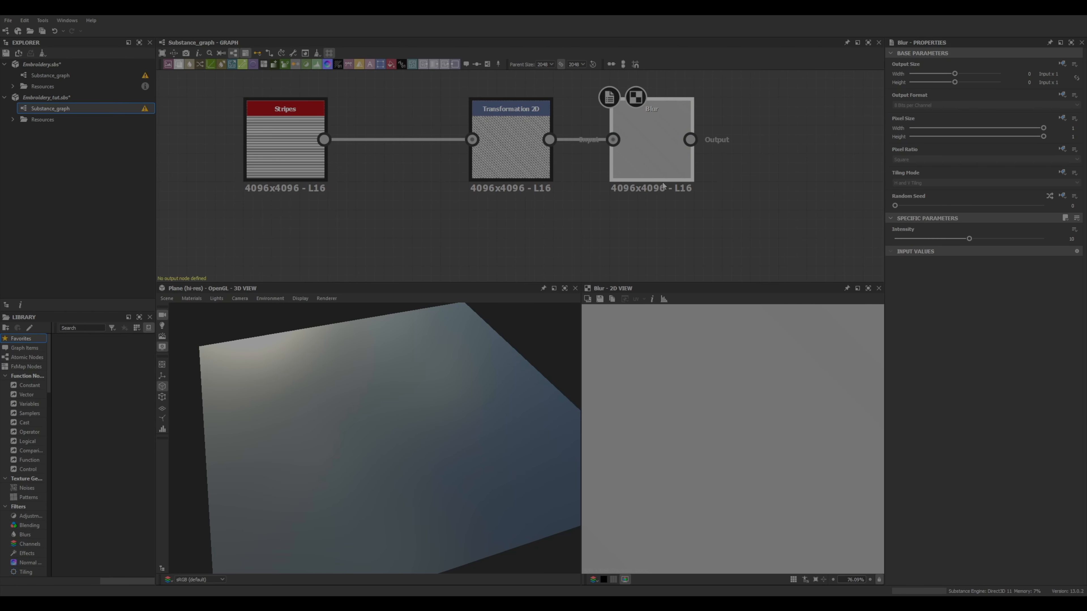
scroll(733, 389, up, 4)
drag(968, 241, 897, 239)
scroll(802, 371, up, 10)
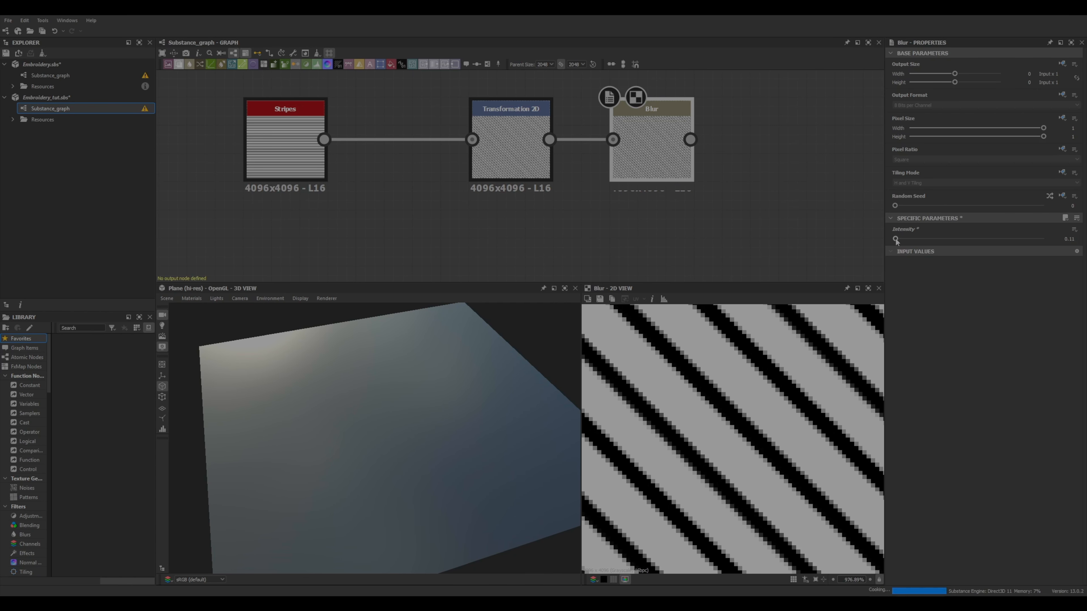
scroll(732, 439, down, 15)
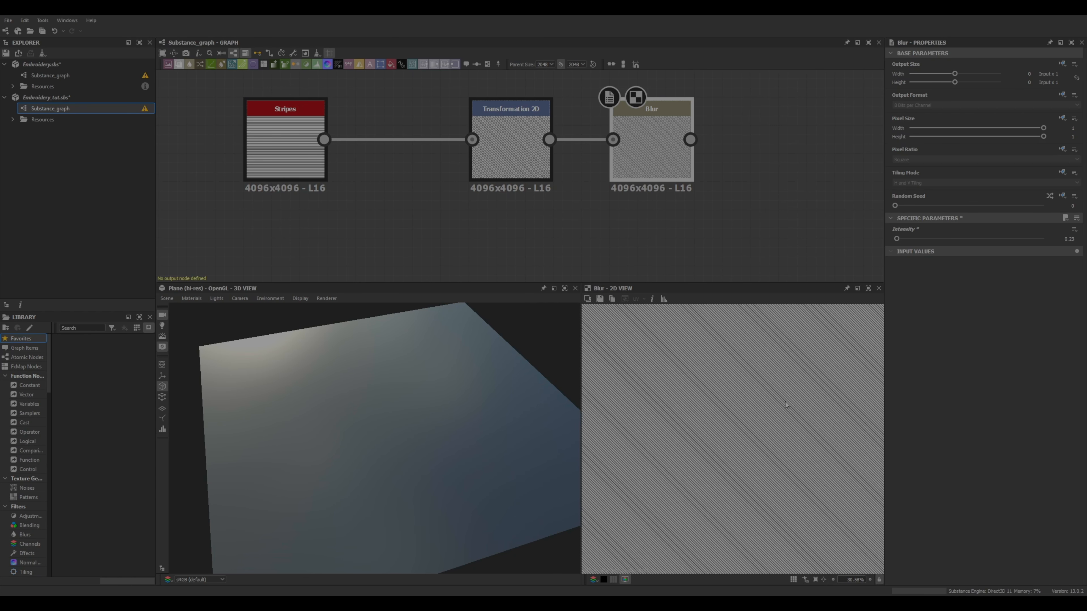
Step: Move the diagonal stripe chain so that its Blur node sits beneath the end of the upper chain
middle_drag(742, 133, 590, 192)
scroll(677, 186, down, 5)
scroll(590, 192, up, 1)
scroll(599, 192, down, 3)
drag(670, 210, 468, 214)
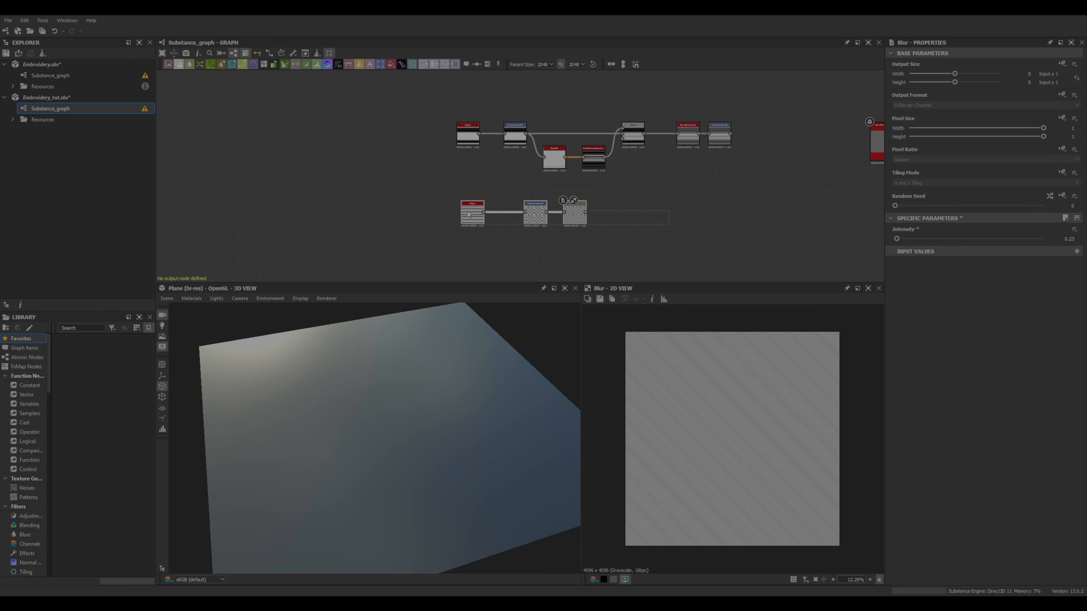
drag(581, 229, 740, 191)
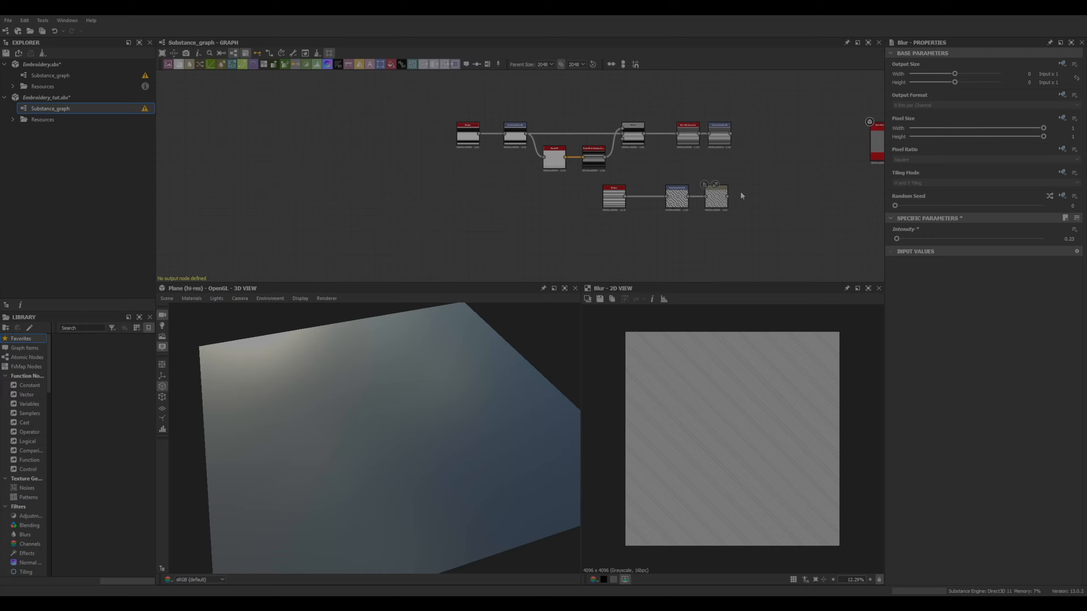
Step: Add a Blend node with the upper chain's Transformation 2D as background and the diagonal chain's Blur as foreground
scroll(740, 191, up, 4)
drag(596, 118, 719, 121)
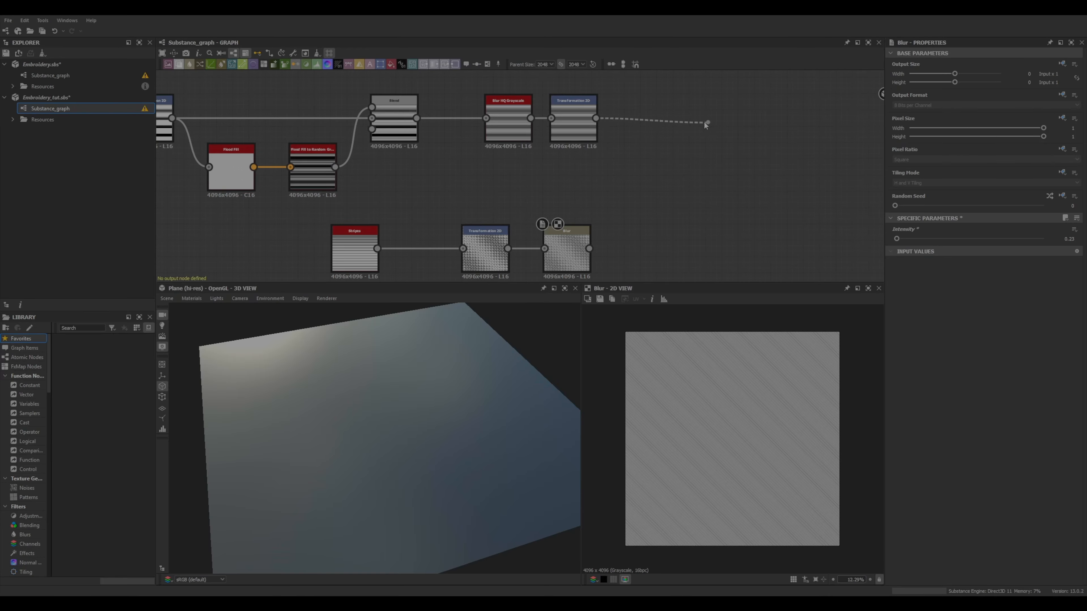
click(732, 138)
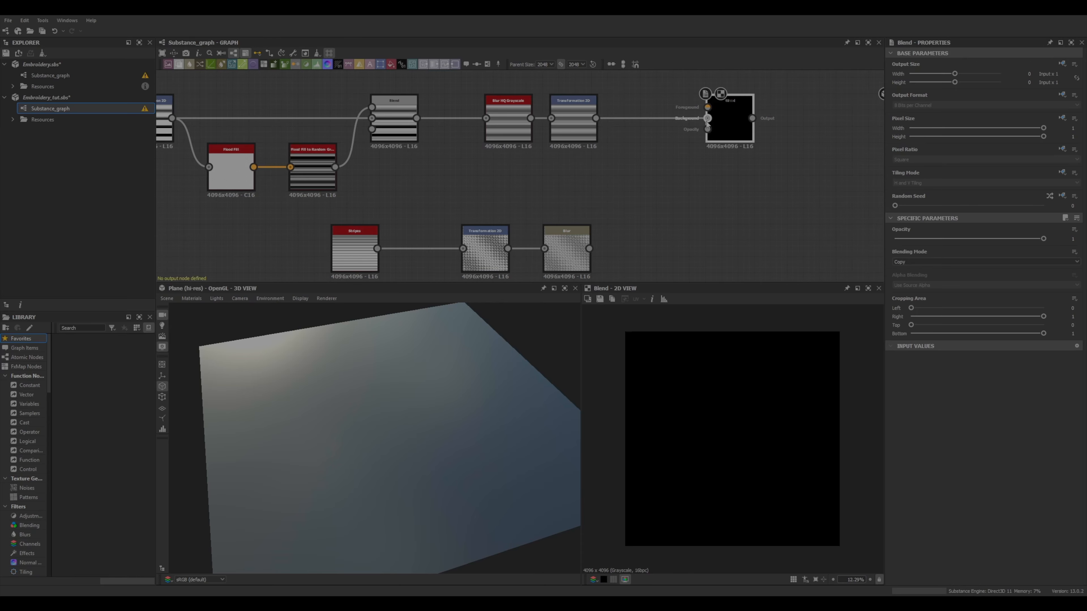
drag(589, 248, 708, 108)
click(750, 184)
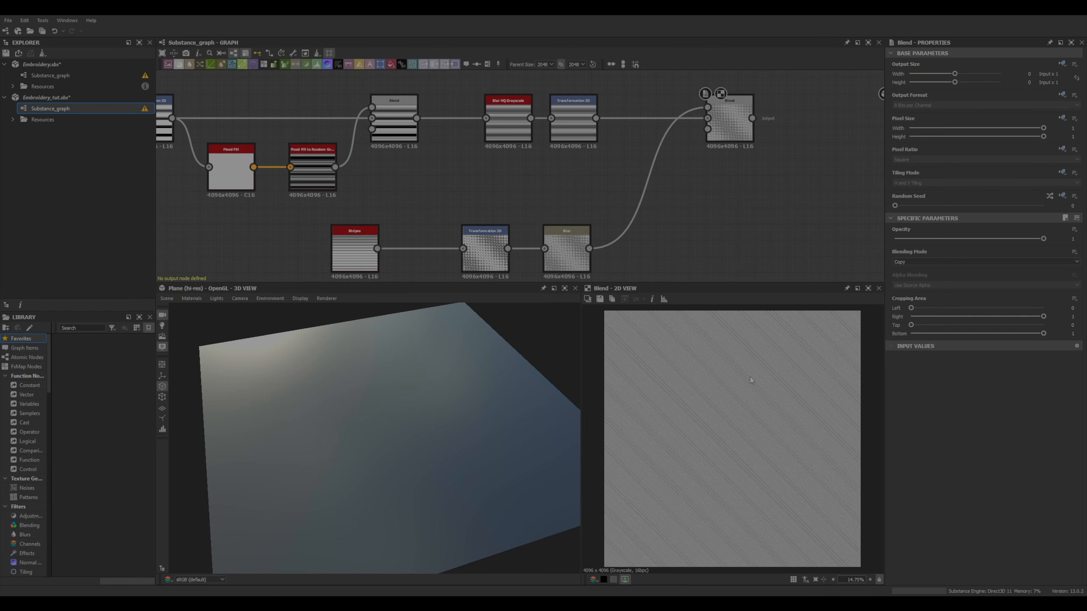
Step: Set the new Blend node's blending mode to Multiply and inspect the combined thread pattern
scroll(761, 168, up, 5)
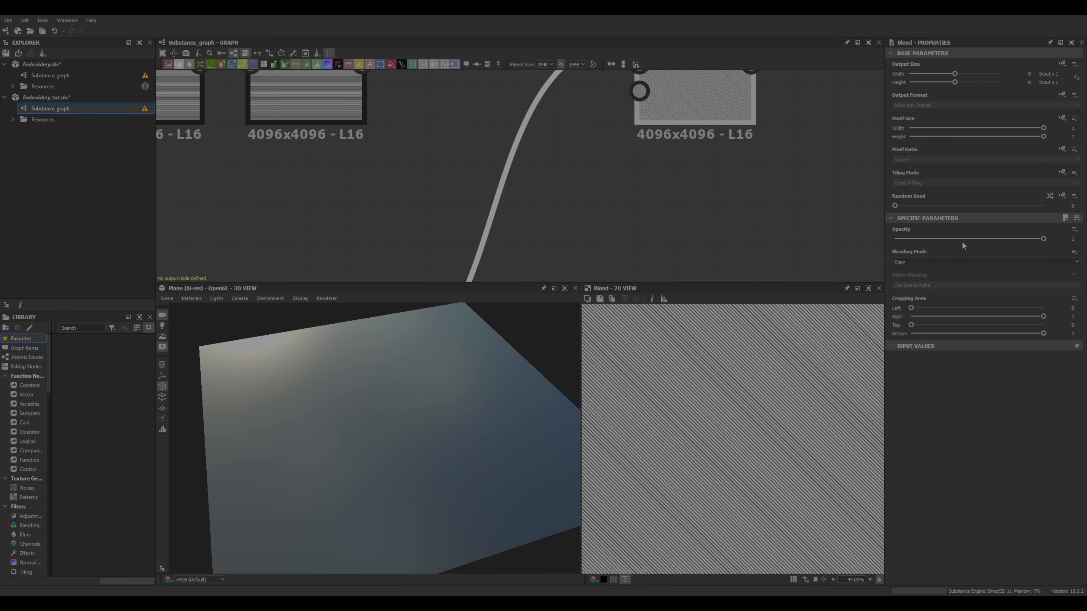
click(951, 261)
click(950, 285)
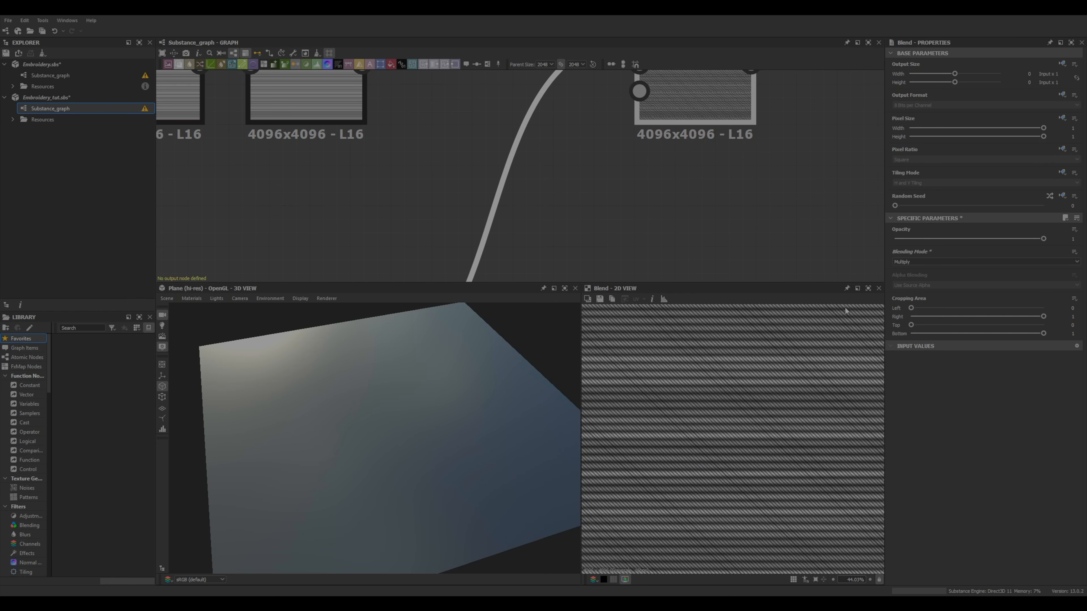
scroll(757, 377, up, 6)
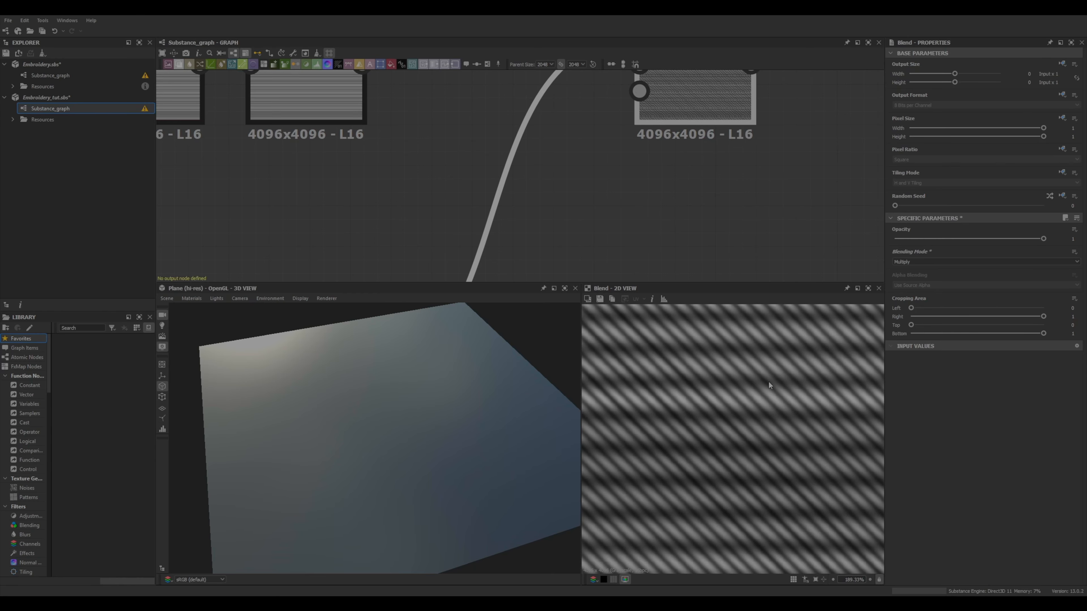
scroll(771, 386, down, 6)
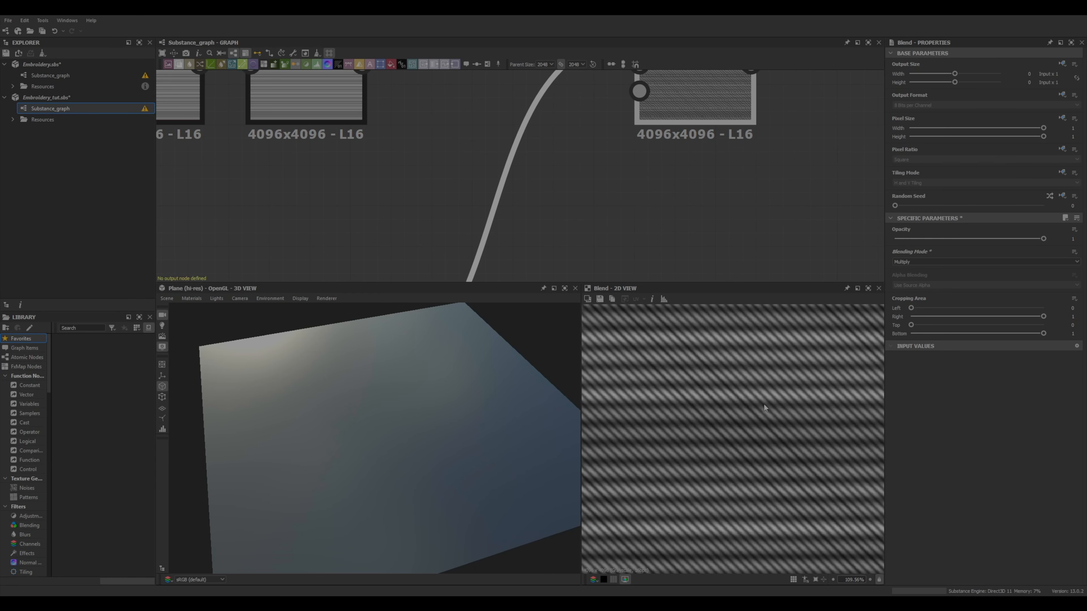
scroll(753, 408, up, 4)
scroll(798, 410, down, 1)
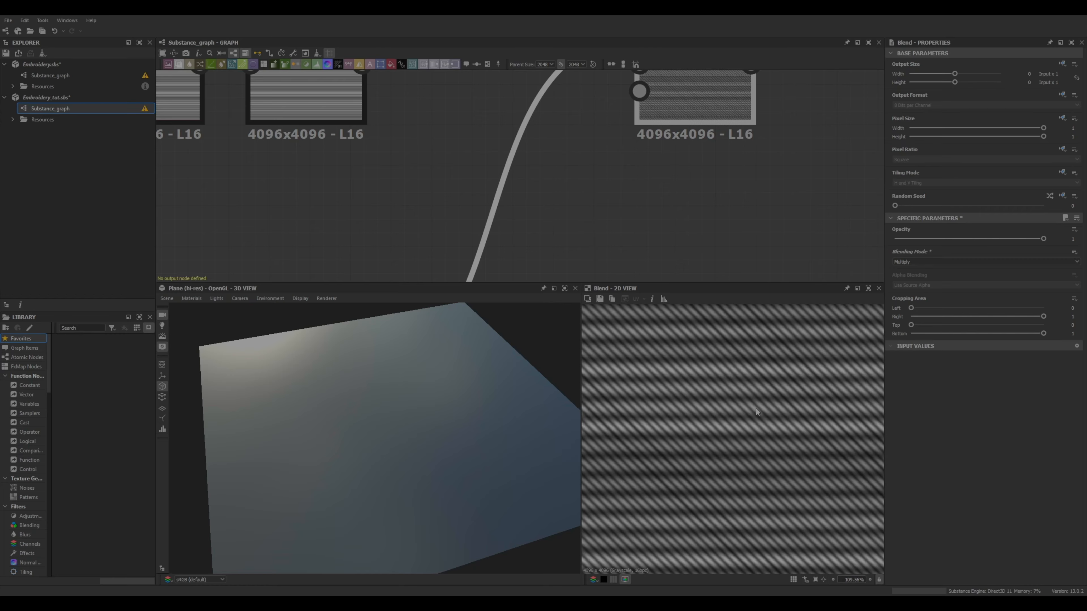
scroll(753, 408, down, 9)
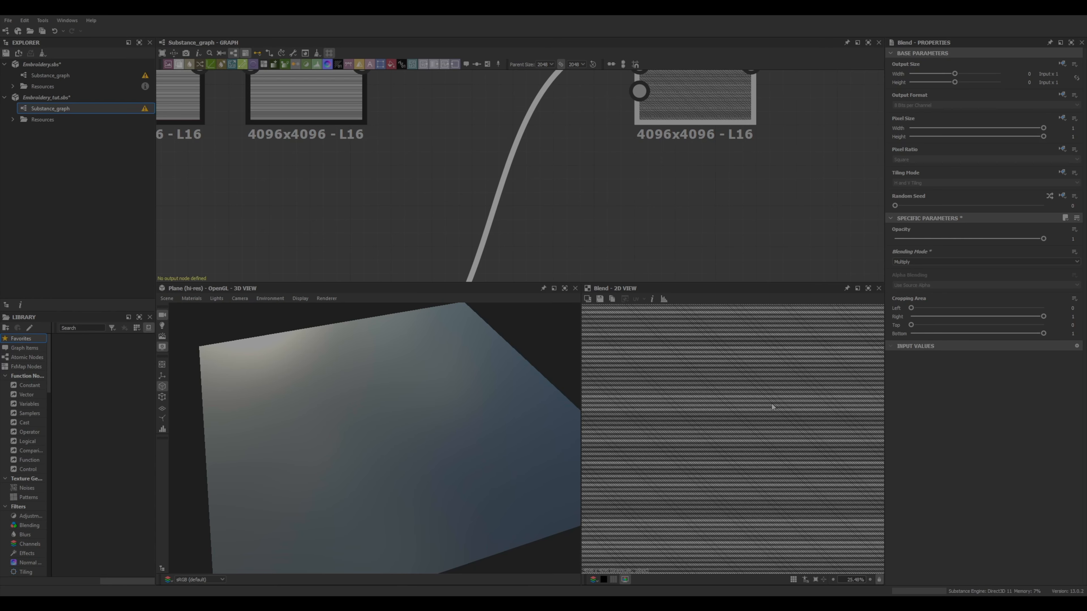
Step: Lower the Multiply Blend node's opacity to about 0.15 so the diagonal stripes only faintly mark the threads
scroll(772, 405, up, 5)
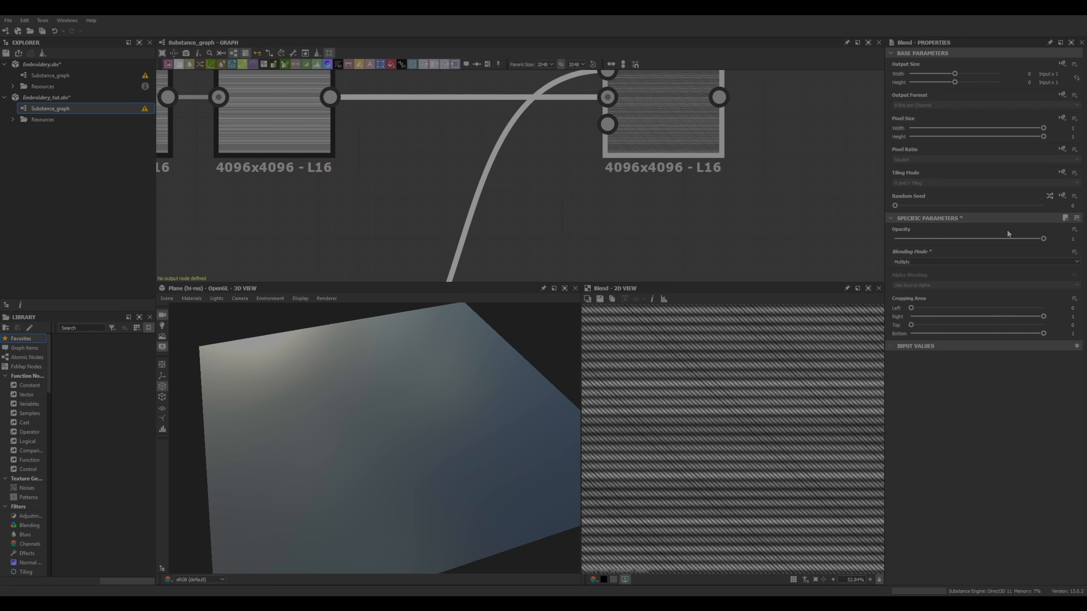
scroll(861, 332, up, 4)
drag(1044, 238, 927, 248)
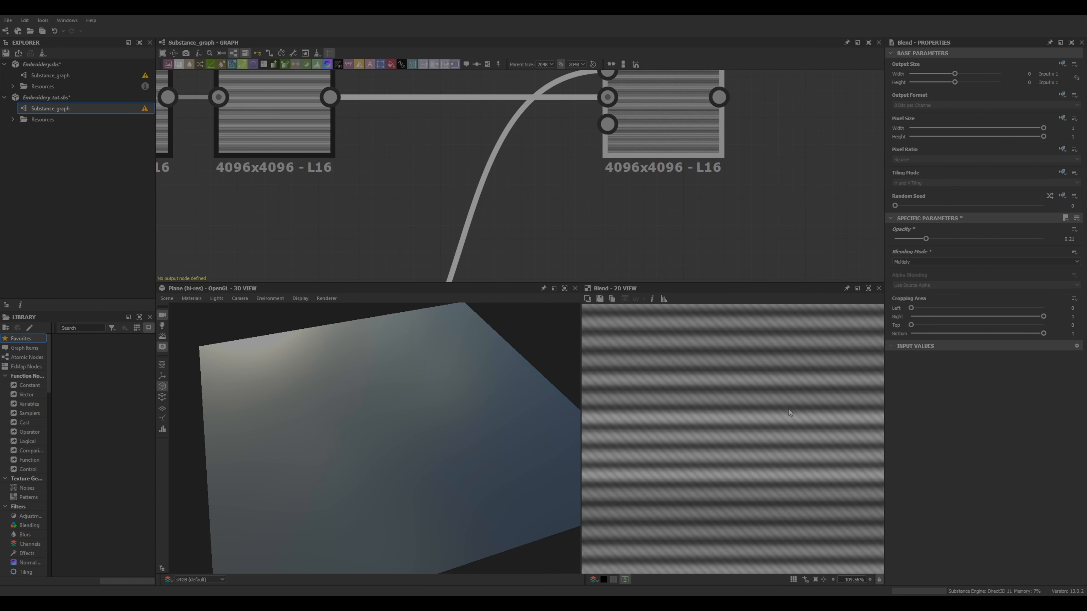
scroll(789, 414, up, 4)
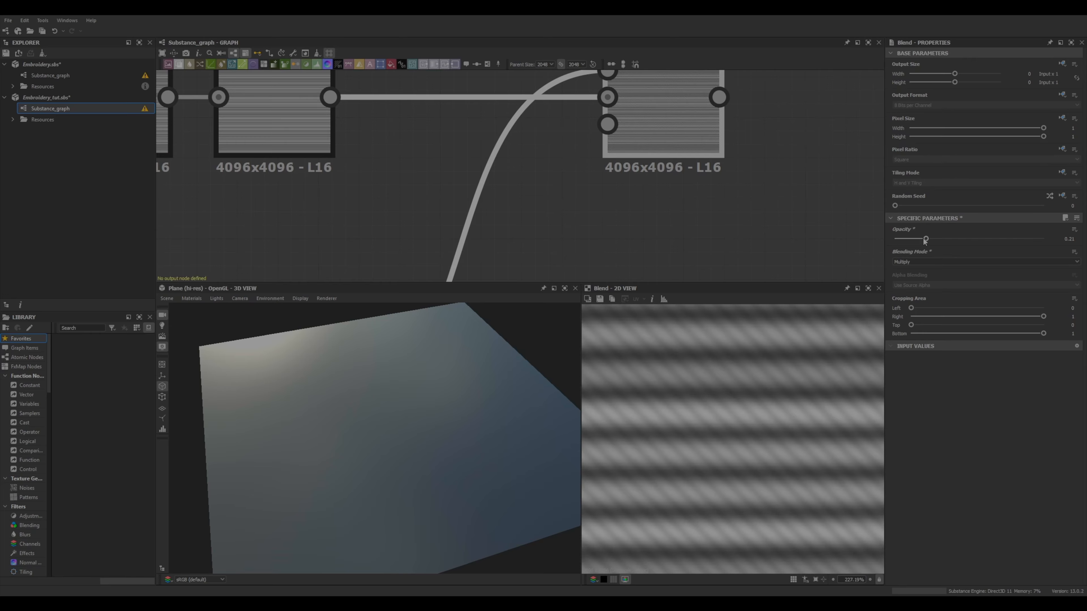
drag(926, 239, 919, 241)
scroll(754, 457, down, 15)
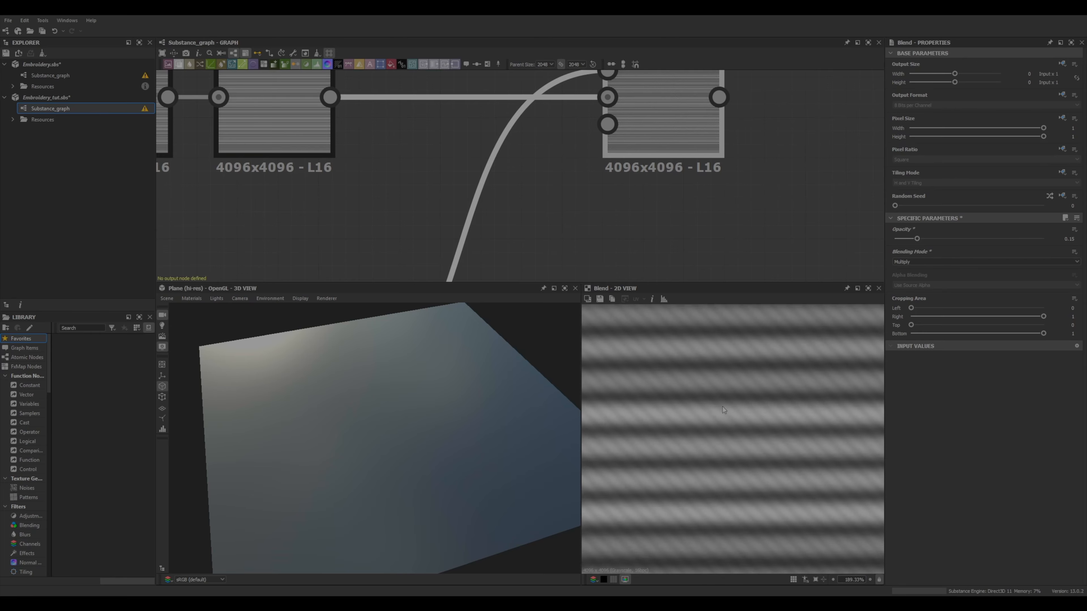
scroll(754, 457, up, 4)
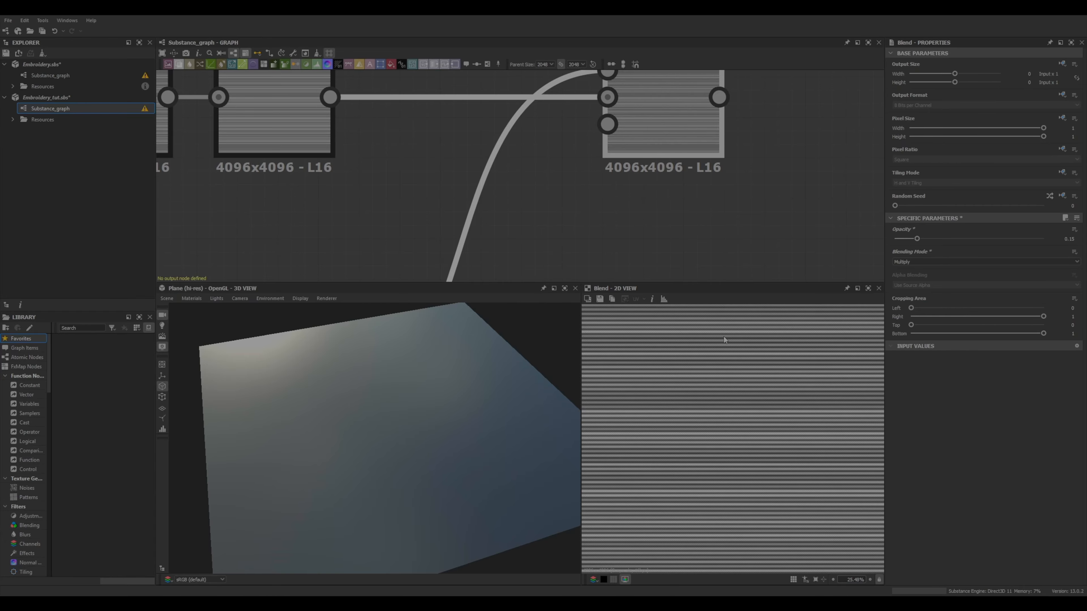
Step: Move all the connected thread pattern nodes together, away from the material node, to free space after the final Blend
key(f)
scroll(690, 155, down, 7)
middle_drag(689, 162, 706, 156)
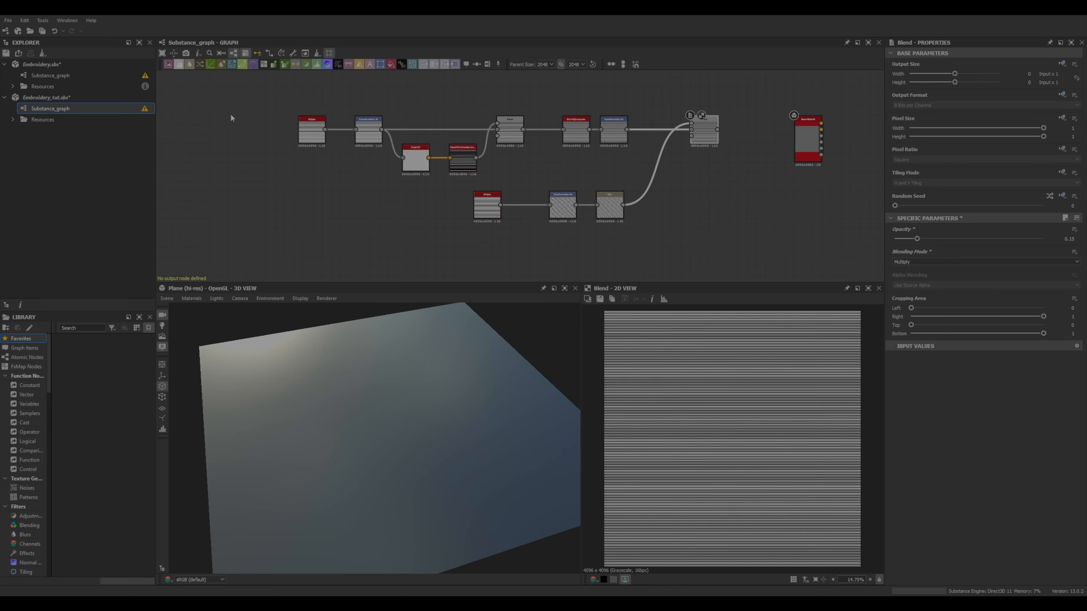
drag(231, 115, 728, 218)
drag(708, 129, 574, 129)
Step: Add a Warp node fed by the output of the final Blend node
click(609, 162)
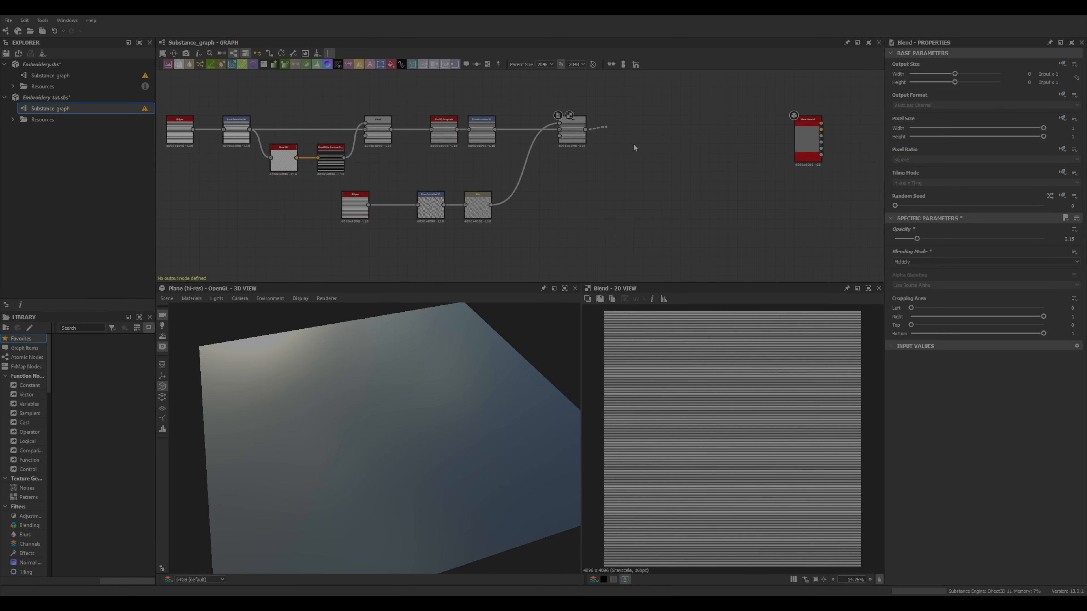
scroll(631, 139, up, 3)
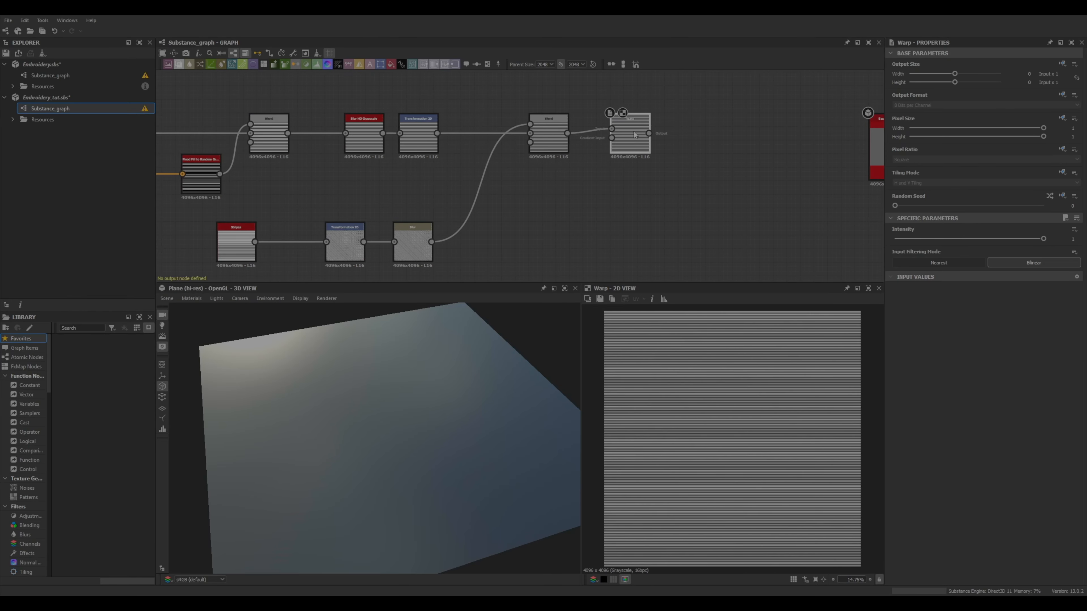
scroll(584, 175, up, 3)
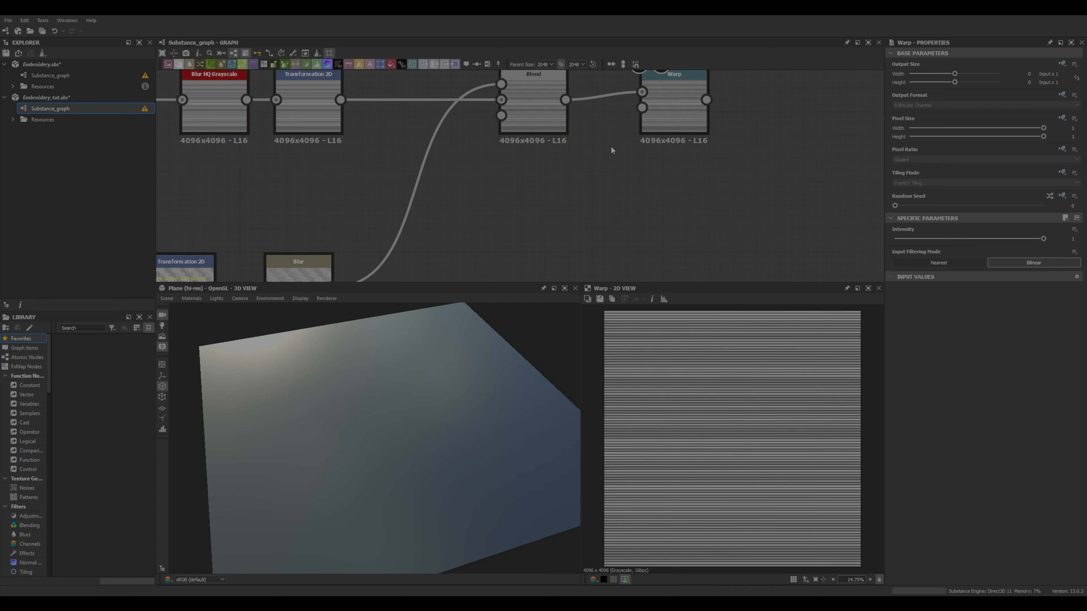
middle_drag(571, 178, 577, 177)
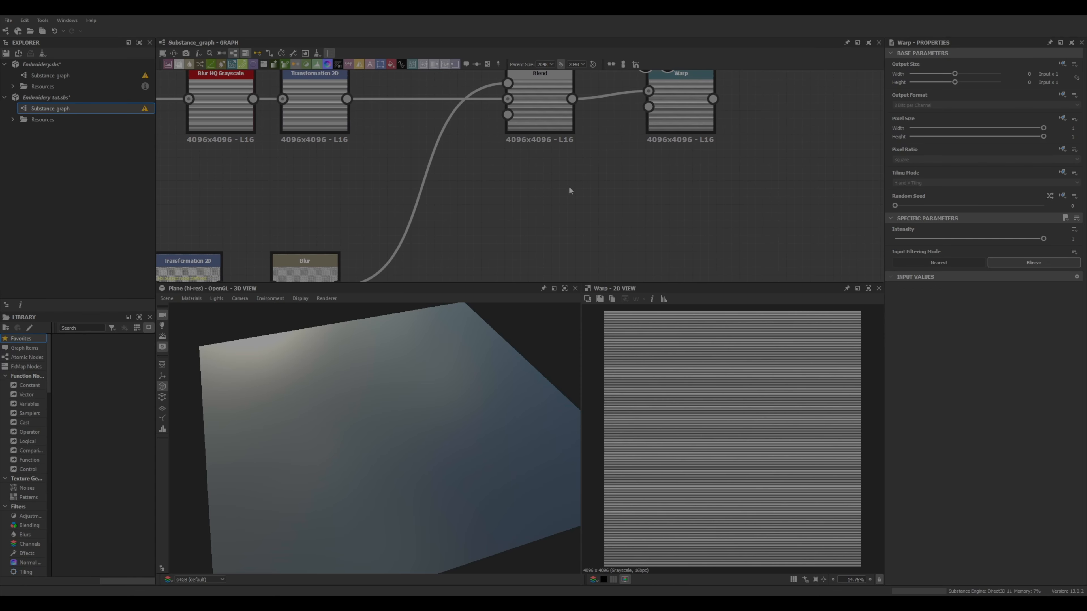
Step: Add a Perlin Noise node, connect it to the Warp's gradient input and preview the Warp
click(584, 207)
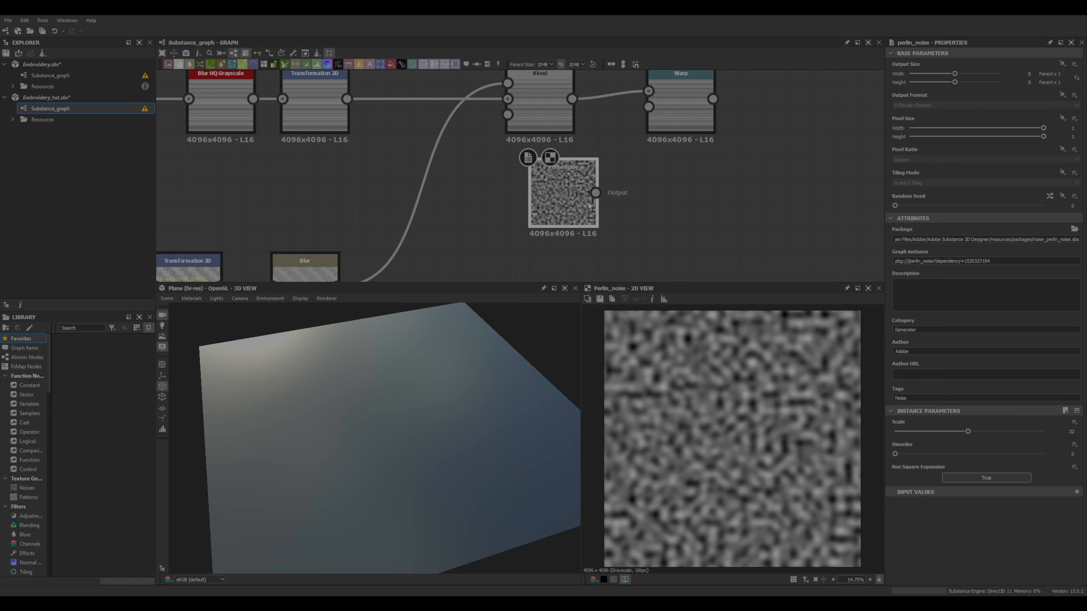
middle_drag(631, 201, 615, 222)
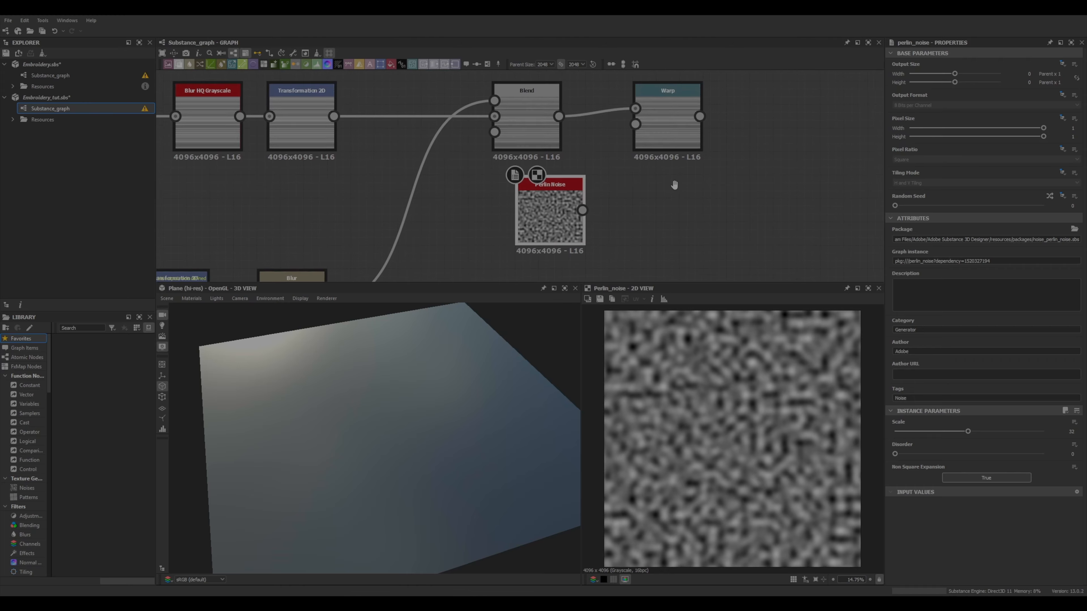
click(648, 142)
drag(579, 213, 633, 127)
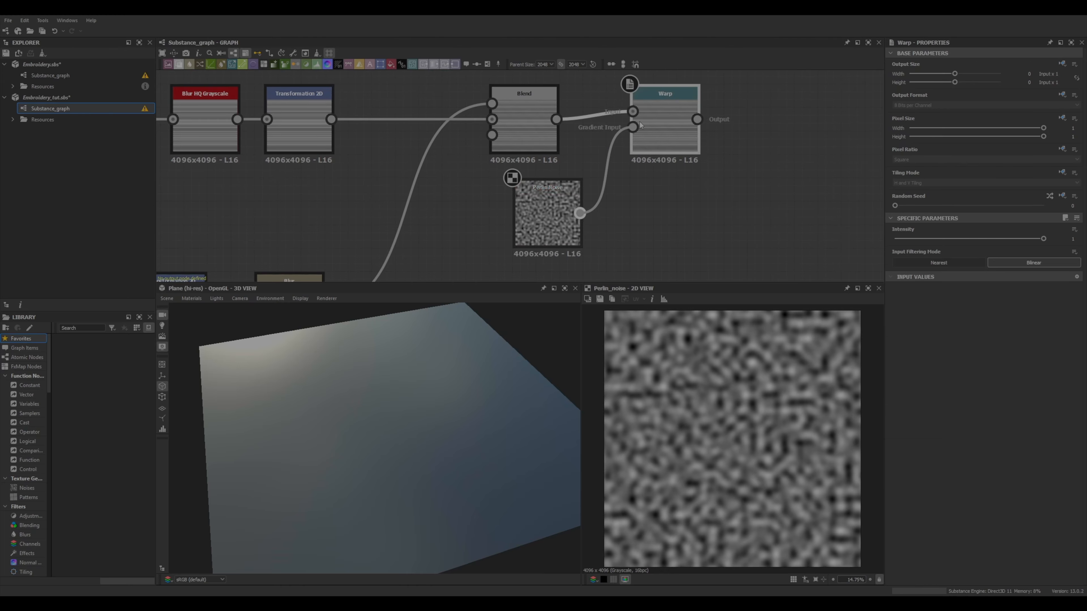
double_click(666, 129)
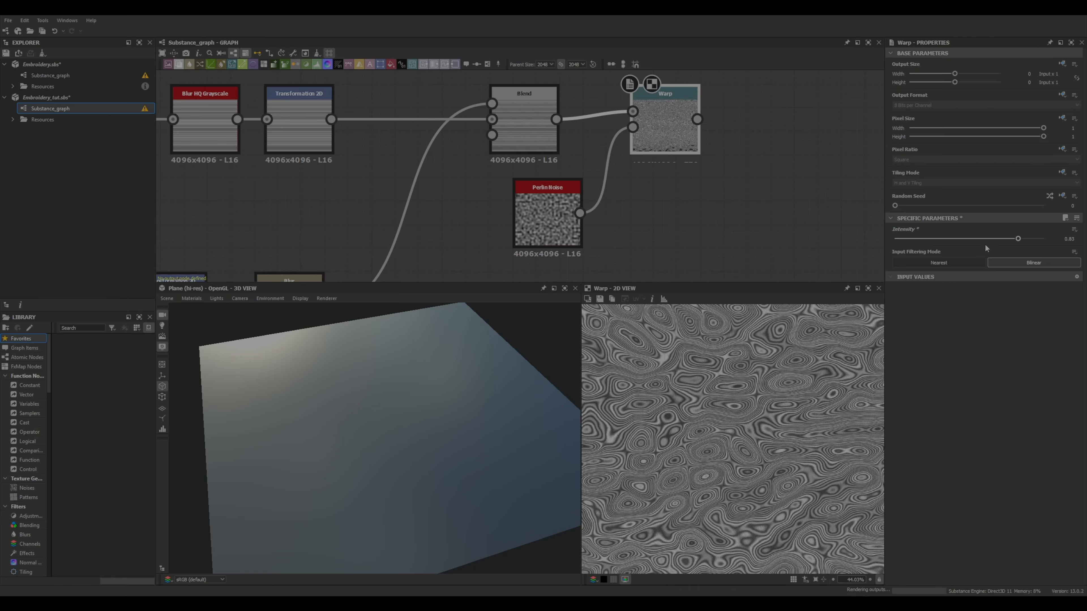
Step: Lower the Warp's intensity to 0.01 and reduce the Perlin Noise scale to 14
drag(1043, 239, 897, 240)
scroll(776, 366, up, 3)
scroll(776, 366, up, 1)
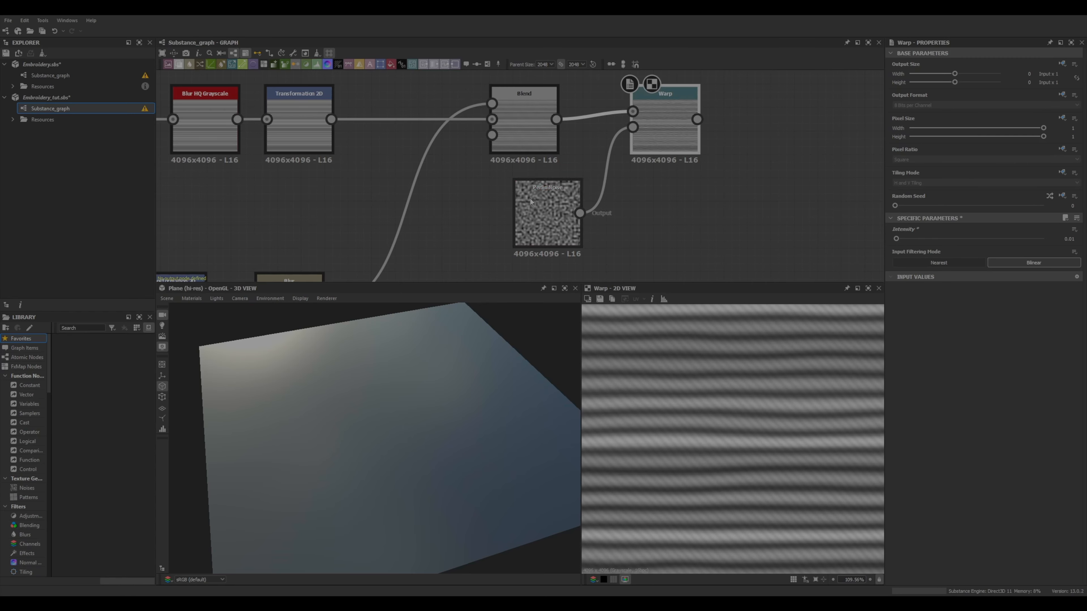
click(553, 212)
drag(962, 436, 927, 434)
scroll(779, 364, down, 6)
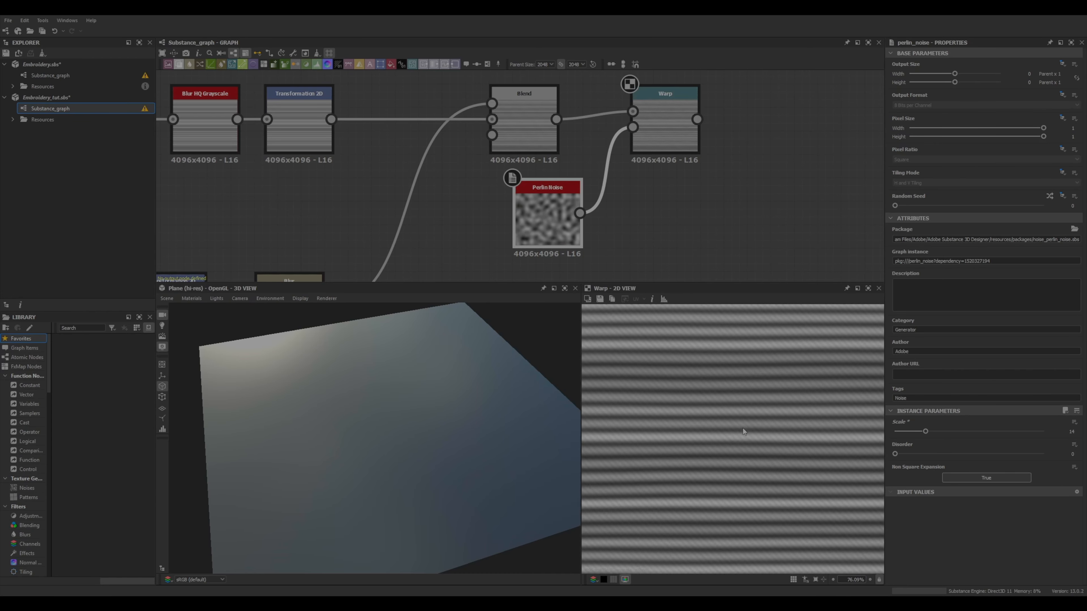
Step: Set the Warp's intensity to 0.03 and inspect the waviness of the threads
click(674, 145)
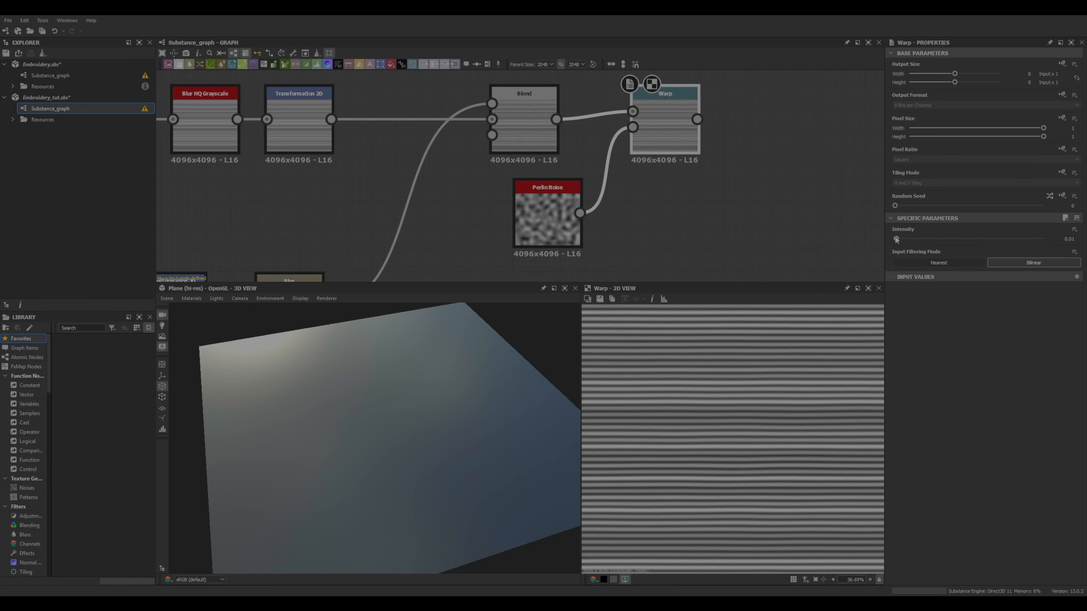
drag(896, 238, 899, 238)
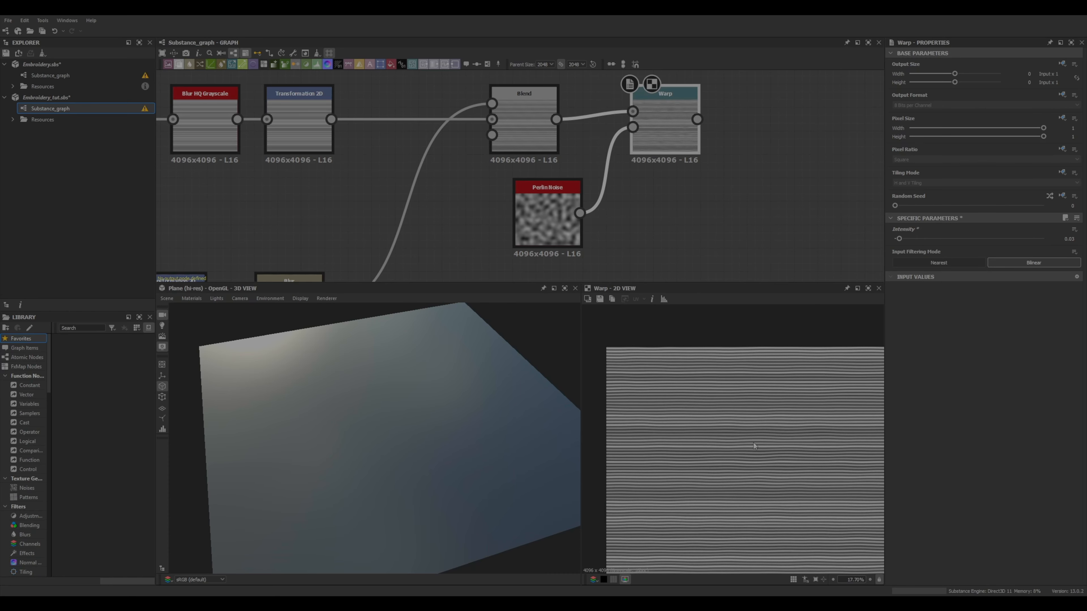
scroll(733, 381, up, 3)
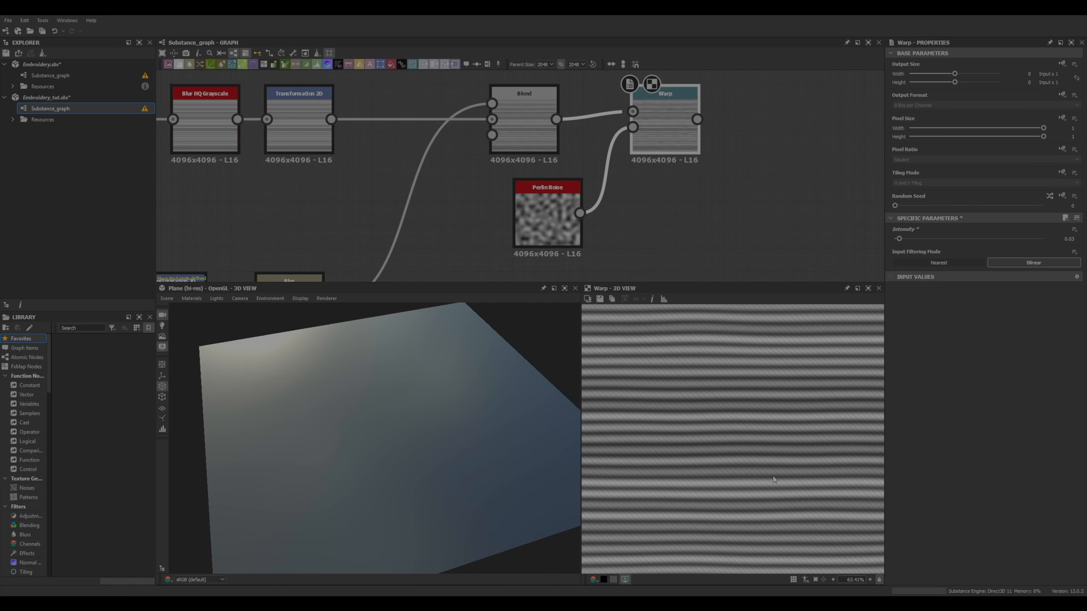
scroll(750, 422, down, 1)
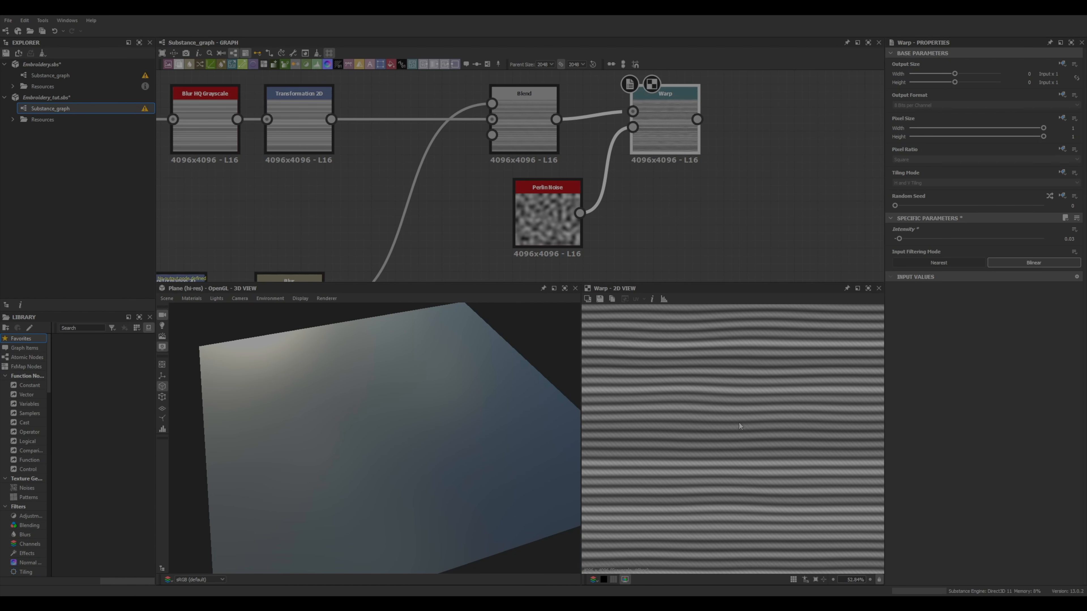
scroll(740, 419, down, 3)
Step: Add a second Warp node fed by the output of the first Warp
middle_drag(659, 183, 624, 204)
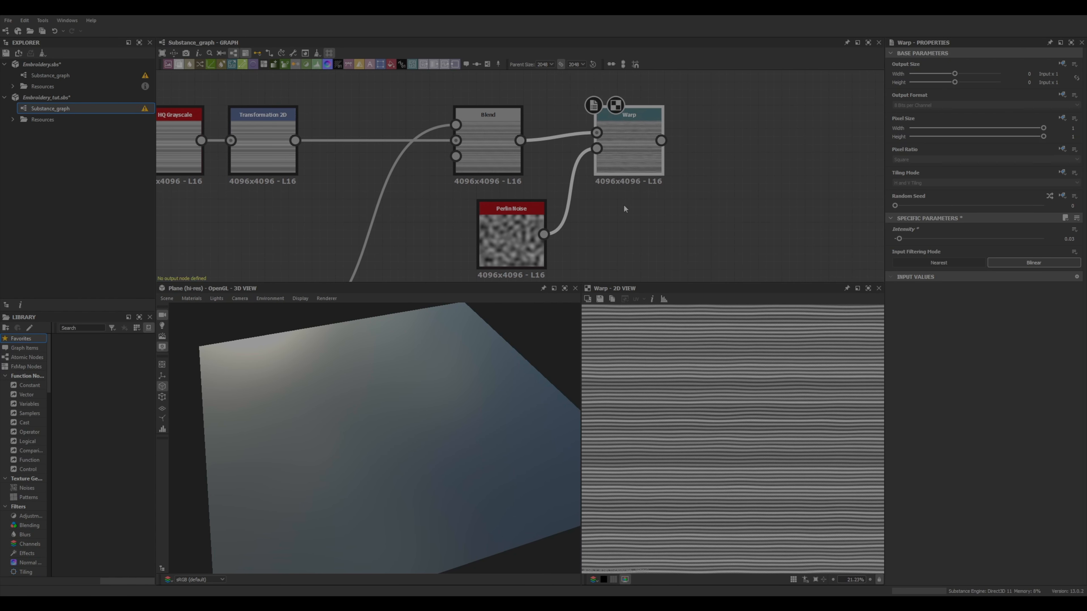
drag(661, 139, 739, 135)
click(754, 159)
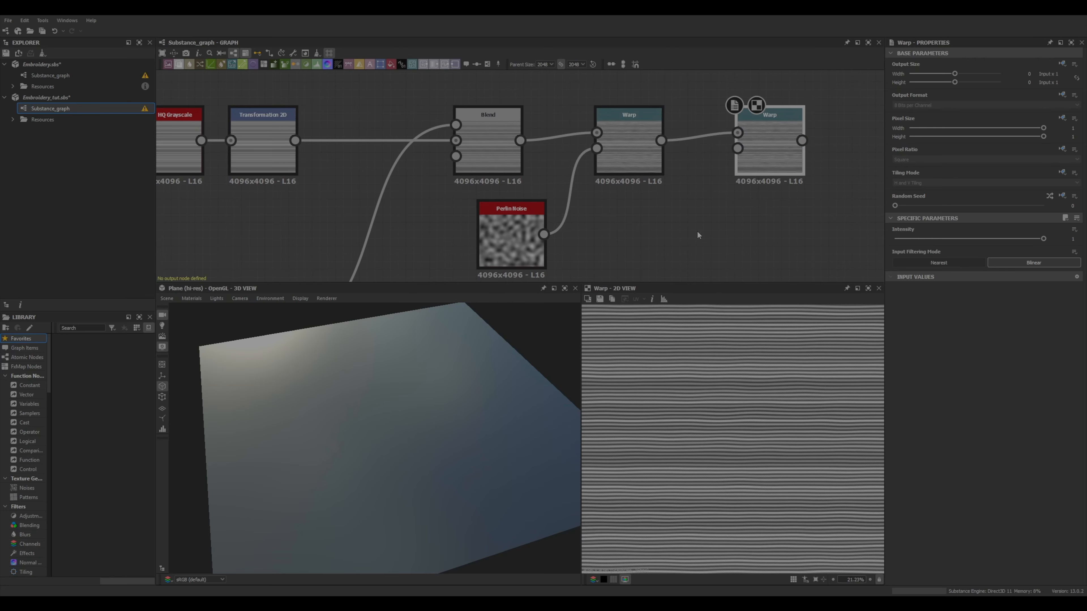
middle_drag(698, 230, 701, 185)
Step: Add a Clouds 1 node, connect it to the second Warp's gradient input and preview that Warp
click(581, 220)
middle_drag(624, 222, 597, 231)
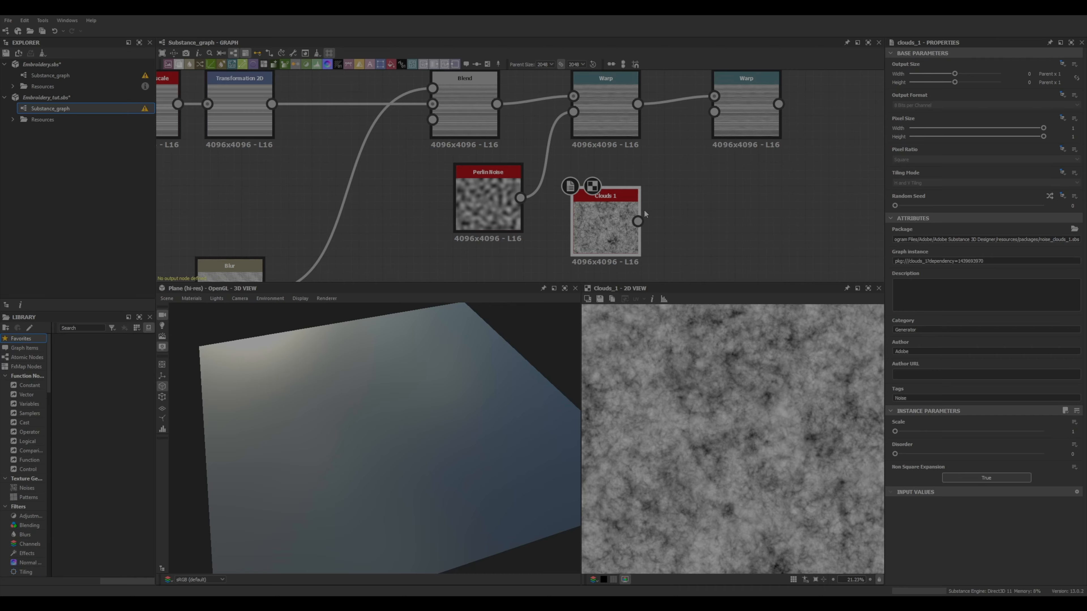
drag(639, 222, 714, 112)
middle_drag(730, 149, 716, 157)
double_click(730, 121)
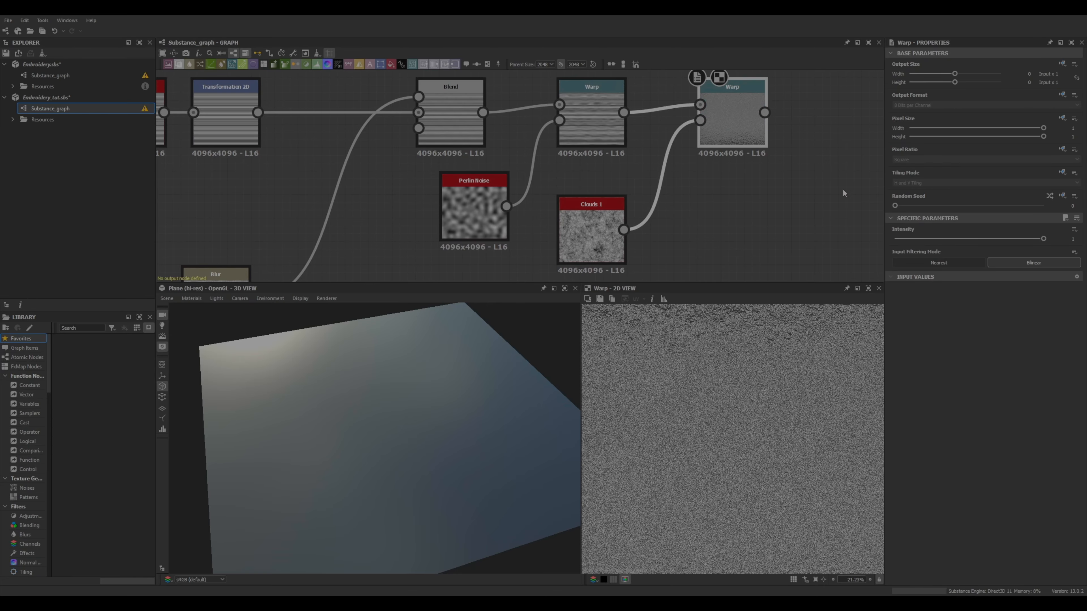
Step: Try intensities of 0.01, 0.001 and 0.004 on the second Warp node
drag(1043, 240, 897, 240)
scroll(808, 338, up, 7)
scroll(874, 260, up, 3)
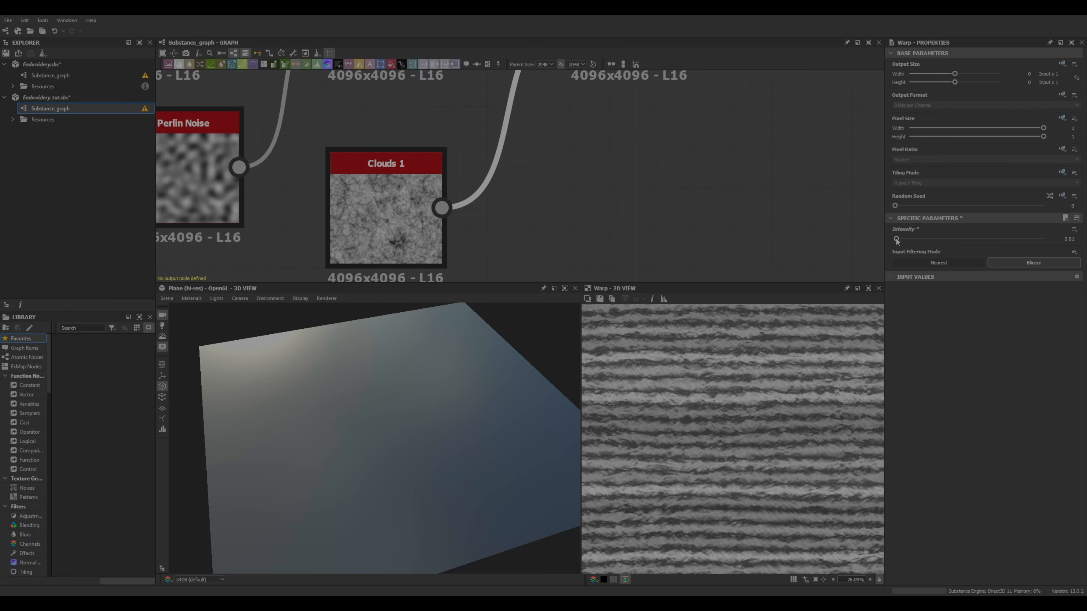
click(1073, 240)
text(0)
key(Return)
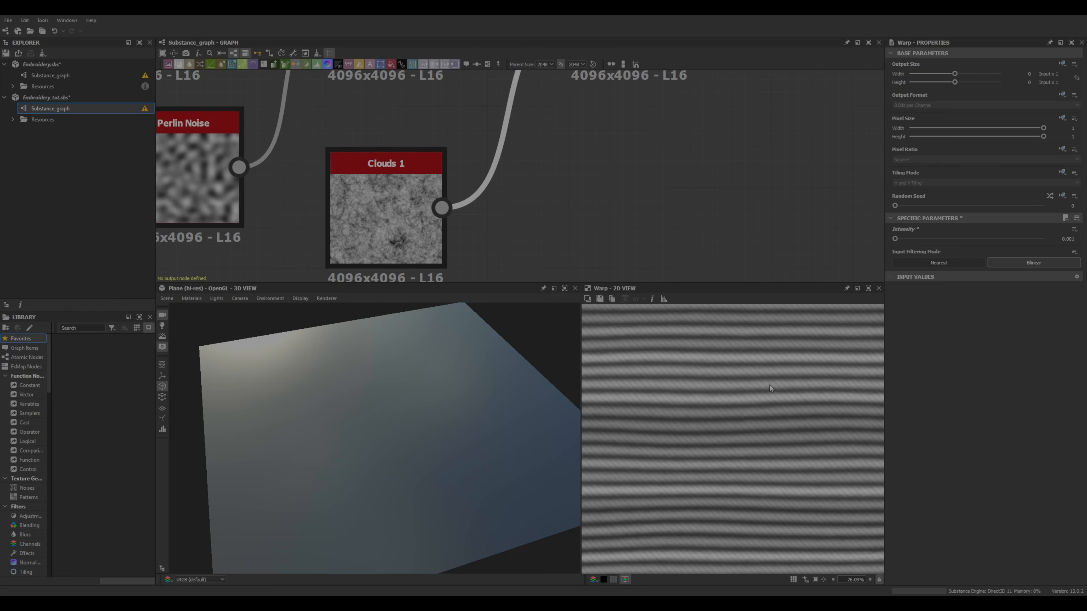
click(1076, 240)
key(BackSpace)
key(Return)
scroll(765, 387, up, 3)
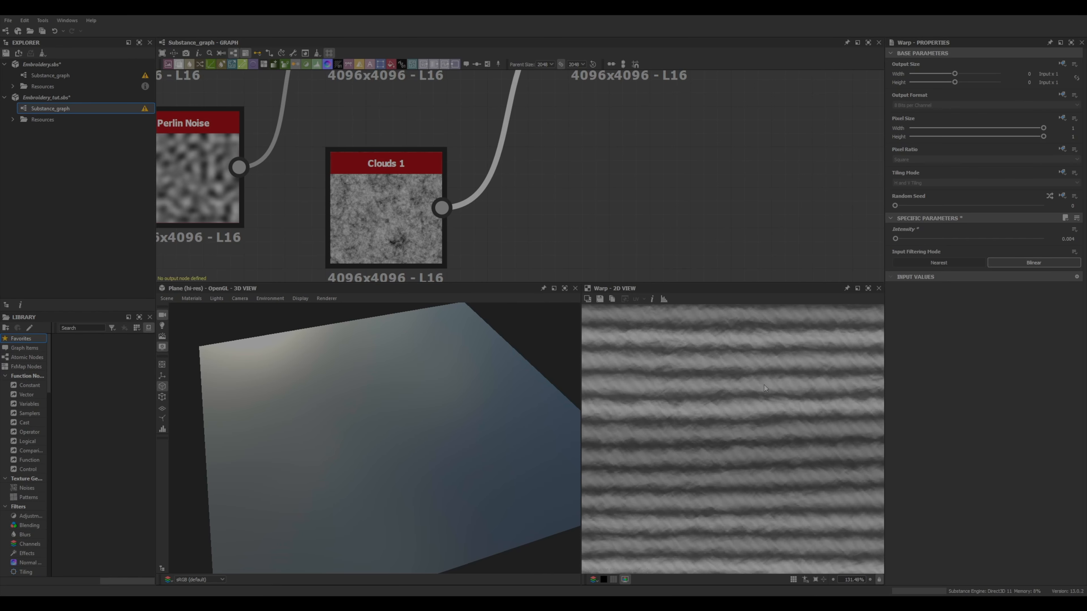
Step: Set the second Warp node's intensity to 0.002
click(1074, 241)
key(BackSpace)
text(2)
key(Return)
Step: Examine the roughness of the warped threads in the 2D preview, both close up and across the whole texture
scroll(792, 401, down, 4)
scroll(752, 405, up, 4)
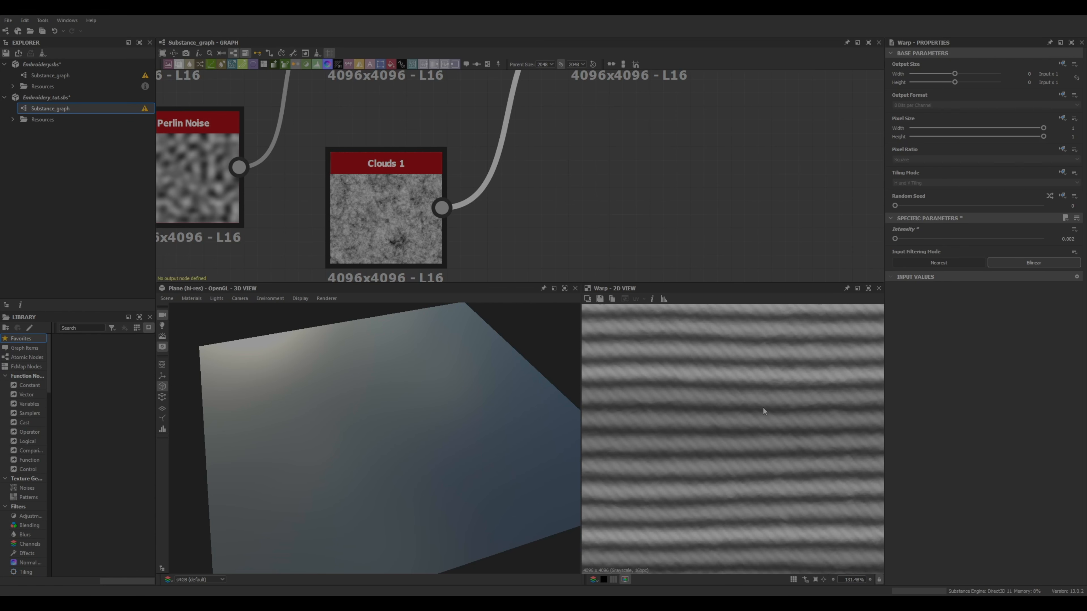
scroll(778, 402, down, 3)
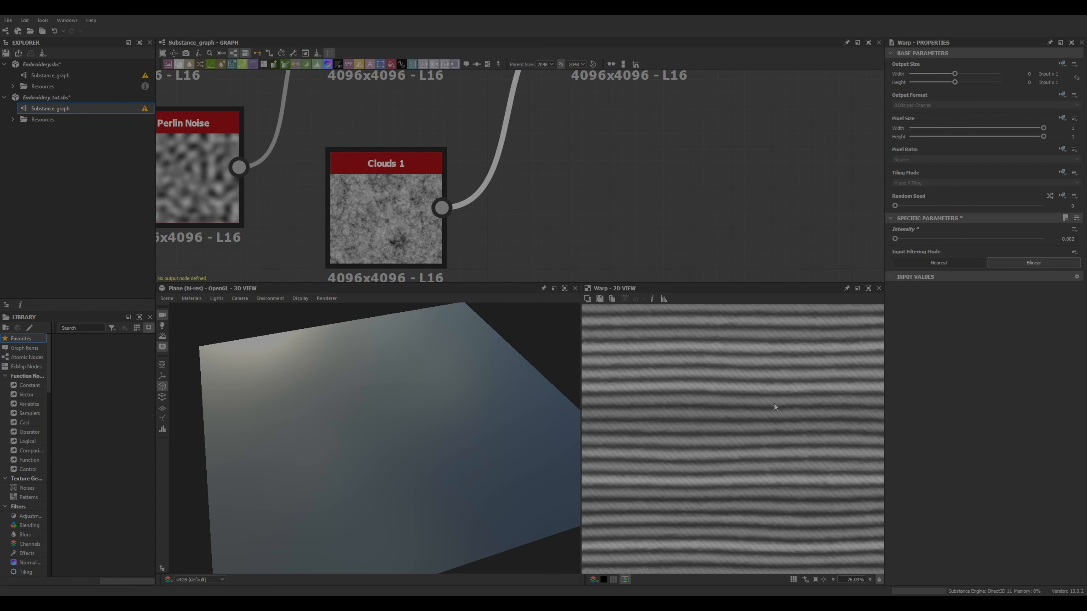
scroll(789, 414, up, 2)
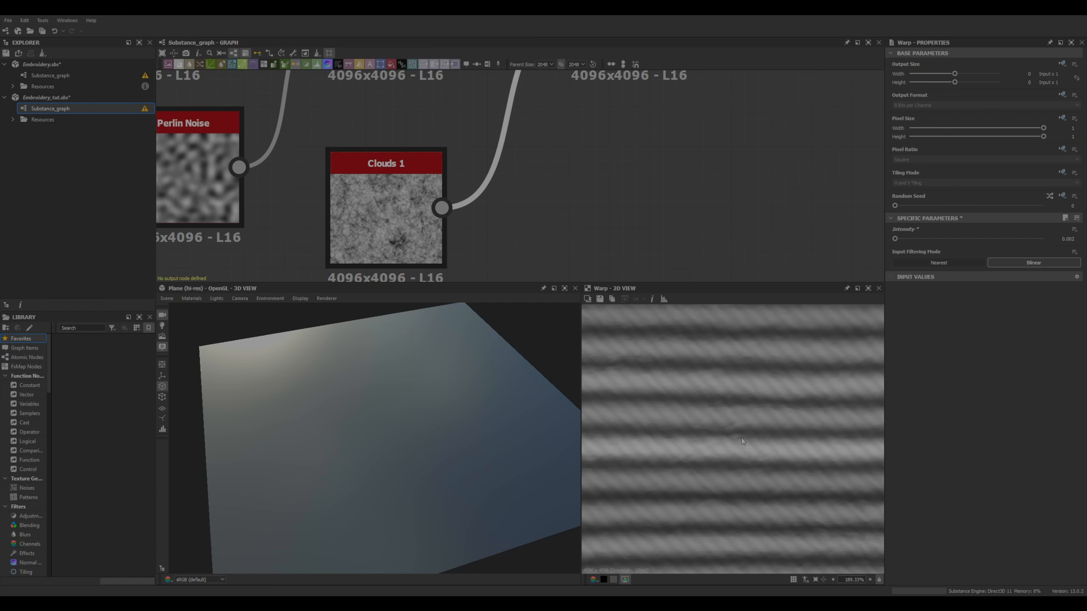
scroll(745, 436, down, 3)
scroll(751, 420, up, 2)
scroll(754, 408, down, 3)
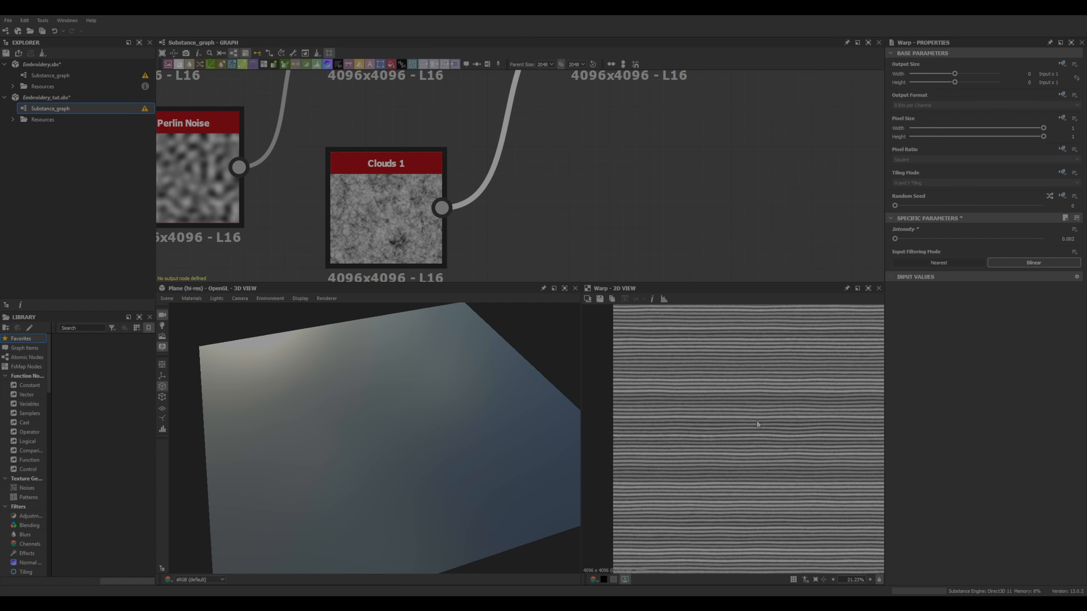
scroll(756, 422, up, 2)
scroll(766, 447, down, 3)
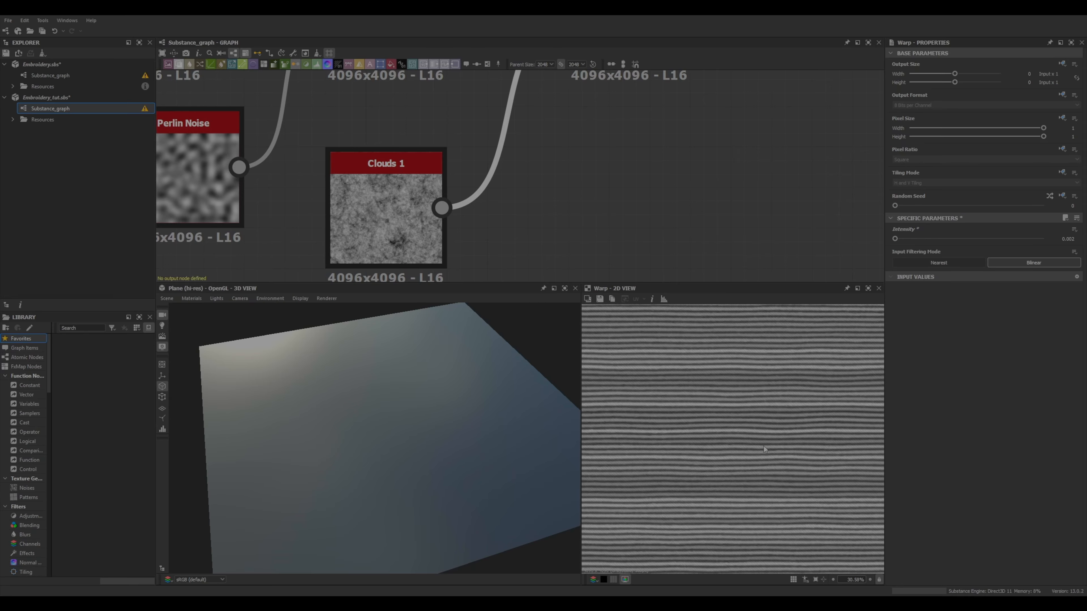
scroll(762, 454, down, 5)
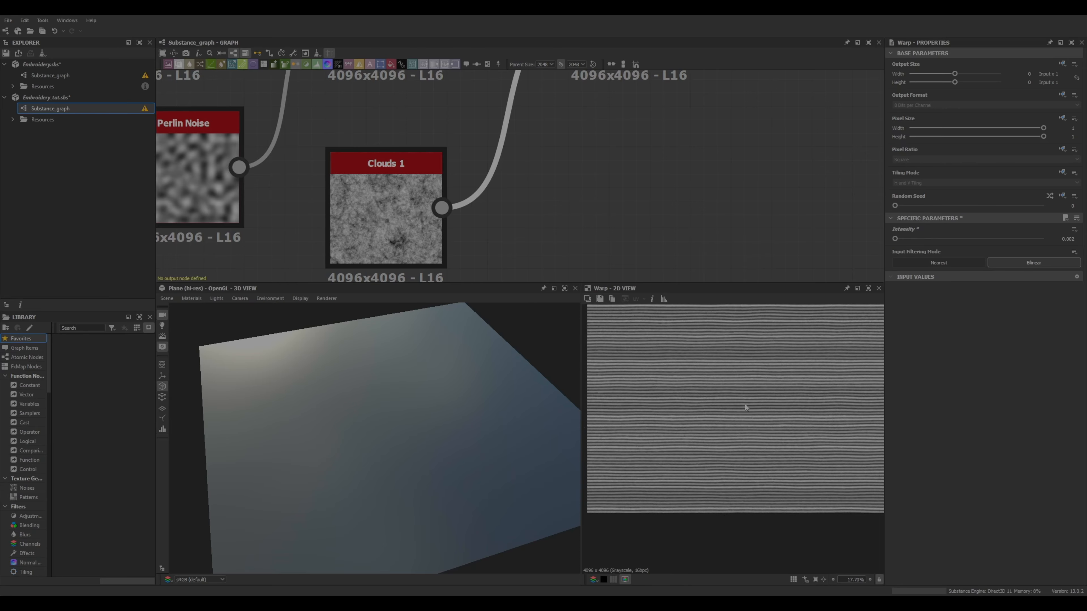
Step: Move the thread network farther from the material node and add a Dot node to the second Warp's output
scroll(658, 212, down, 6)
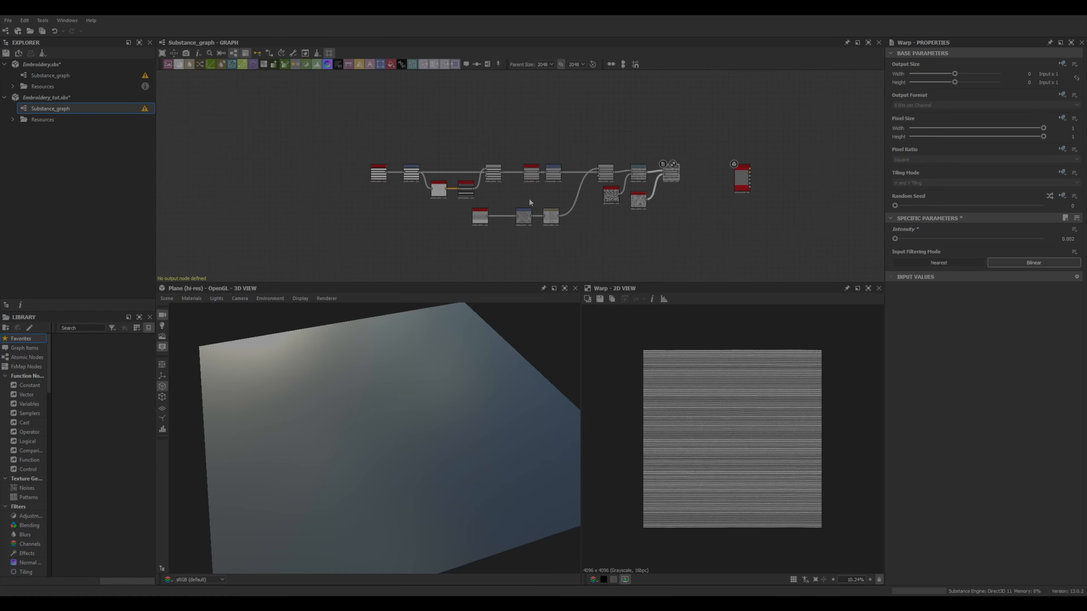
drag(675, 176, 342, 176)
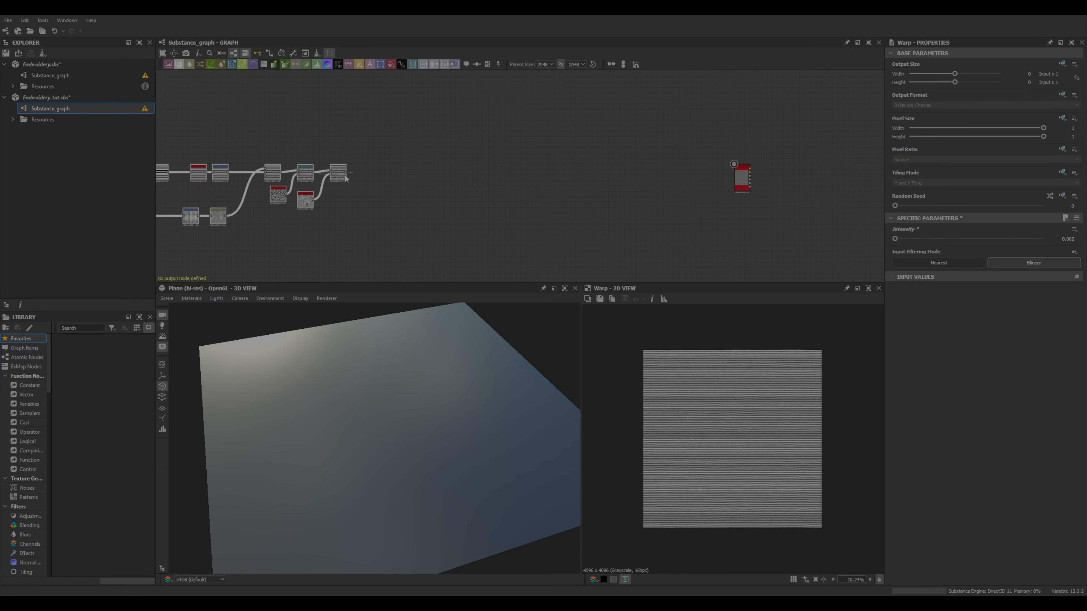
middle_drag(403, 193, 519, 173)
scroll(443, 152, up, 6)
drag(574, 152, 746, 128)
click(770, 145)
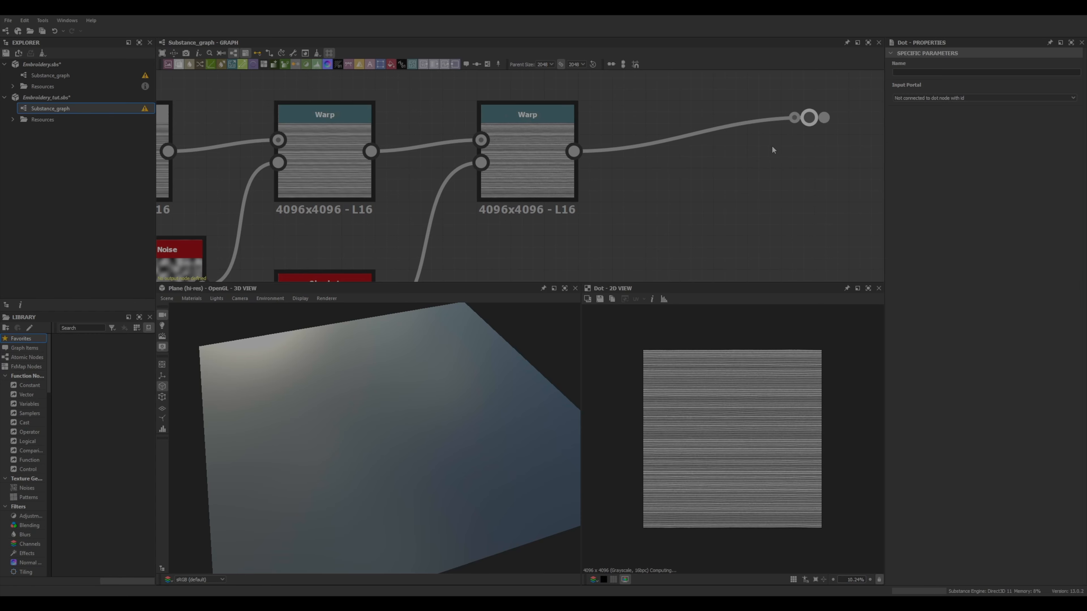
Step: Name the Dot node "Threads"
click(930, 75)
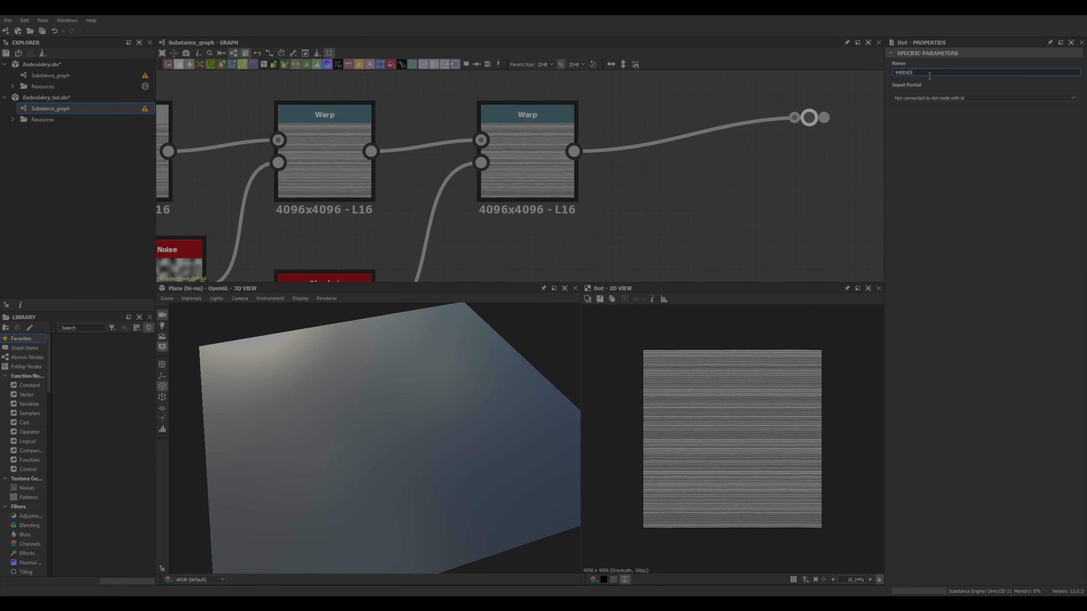
text(tHREA)
key(BackSpace)
key(BackSpace)
key(BackSpace)
text(reads)
key(Return)
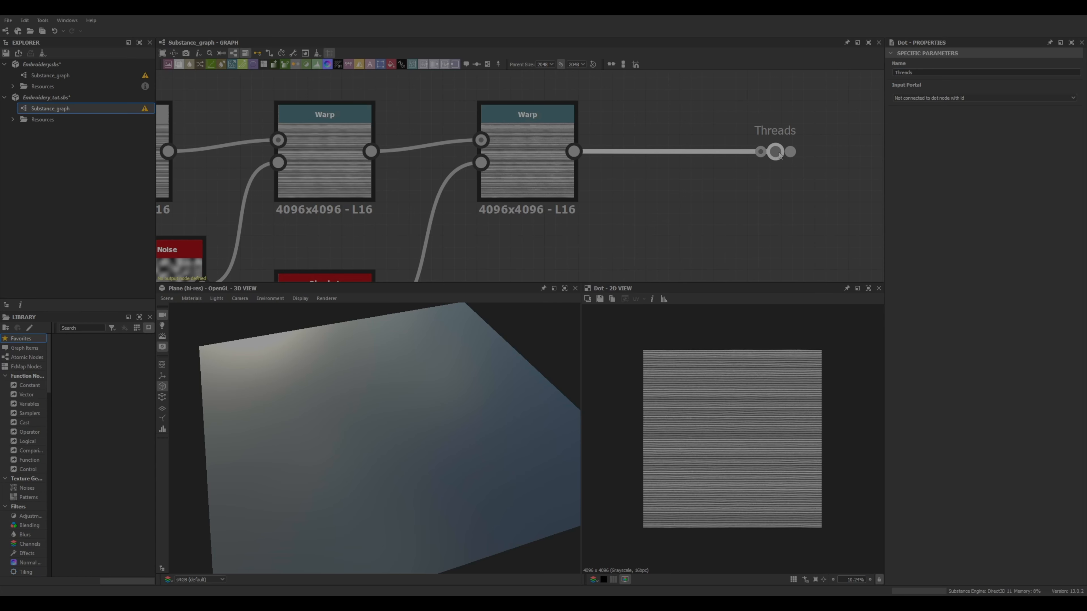